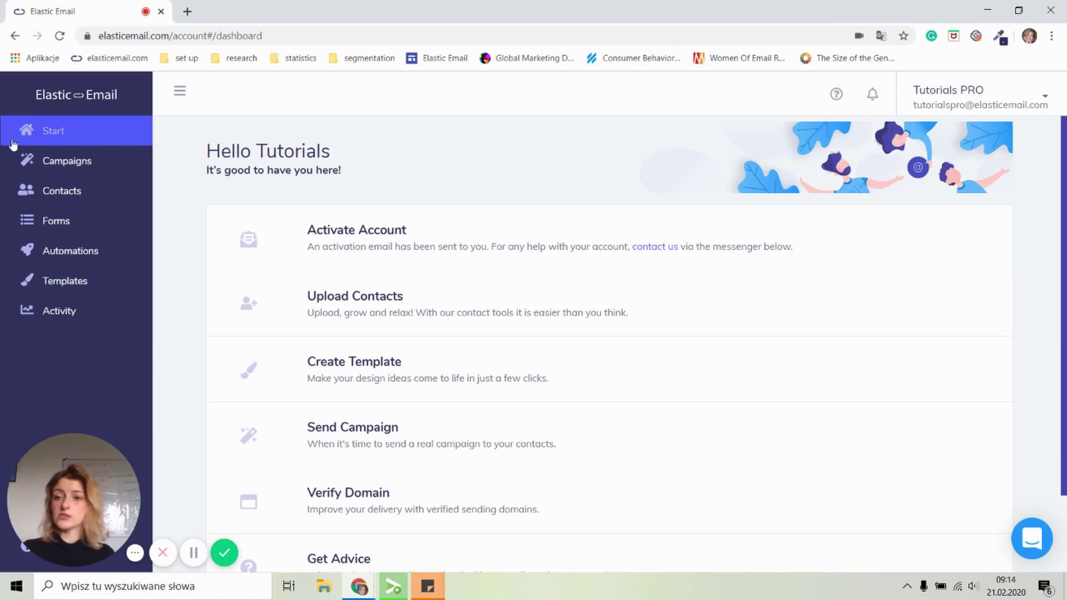
# Create a new draft automation from the Automations page, leaving its trigger unset
pyautogui.click(97, 249)
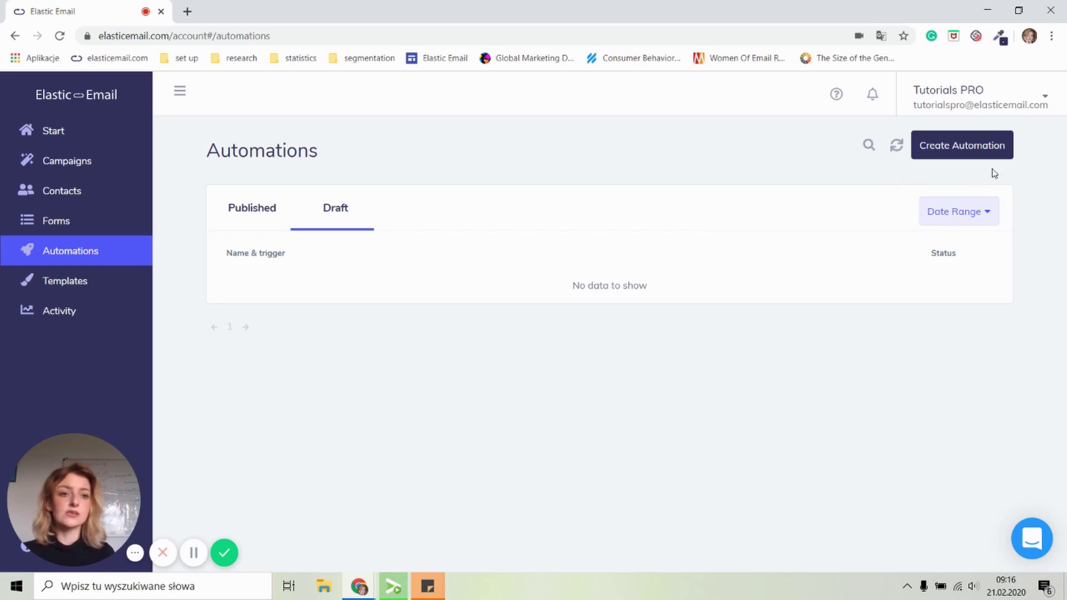
pyautogui.click(963, 154)
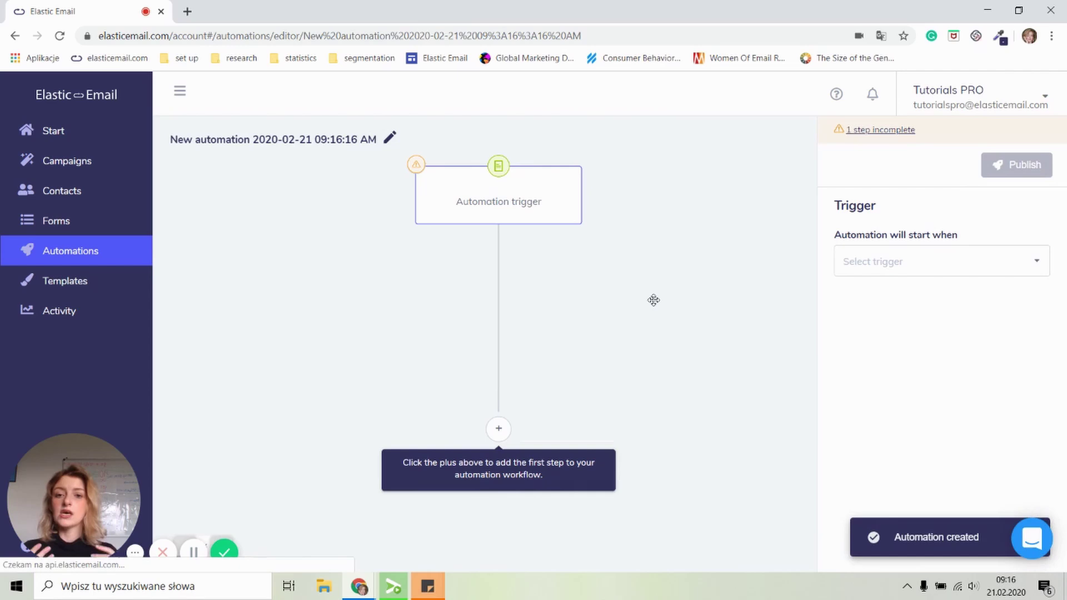
pyautogui.click(686, 260)
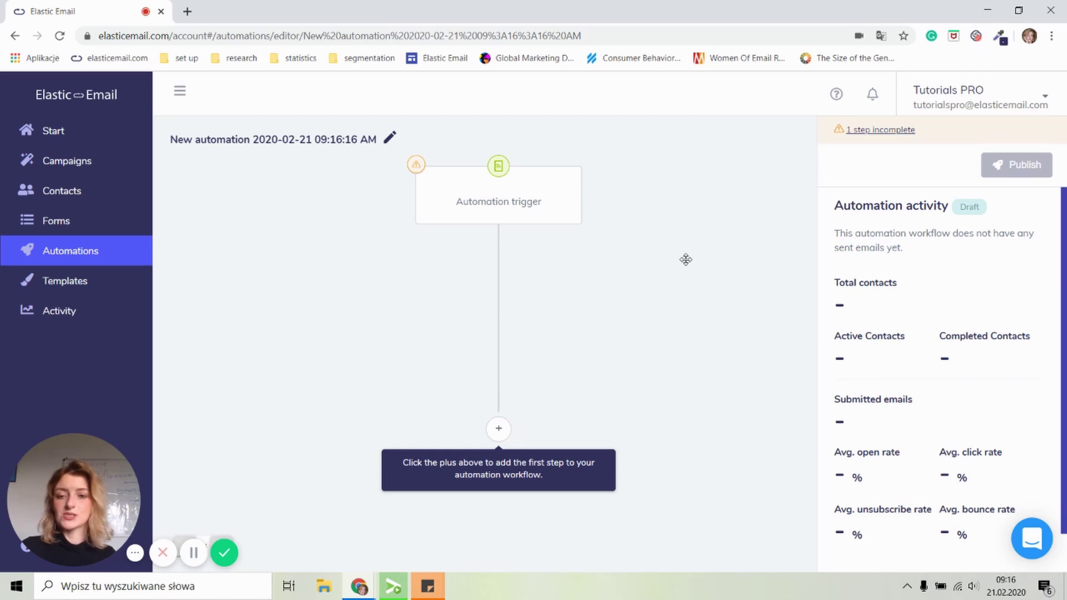
# Rename the automation from its date-stamped default to 'Onboarding Process'
pyautogui.click(389, 137)
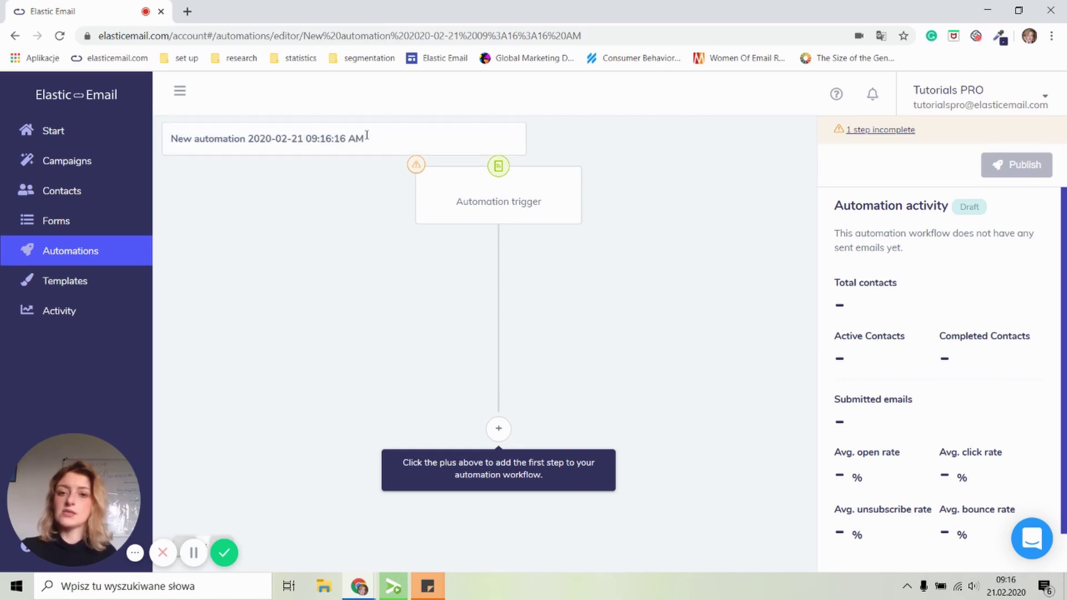
pyautogui.click(367, 136)
pyautogui.write('on')
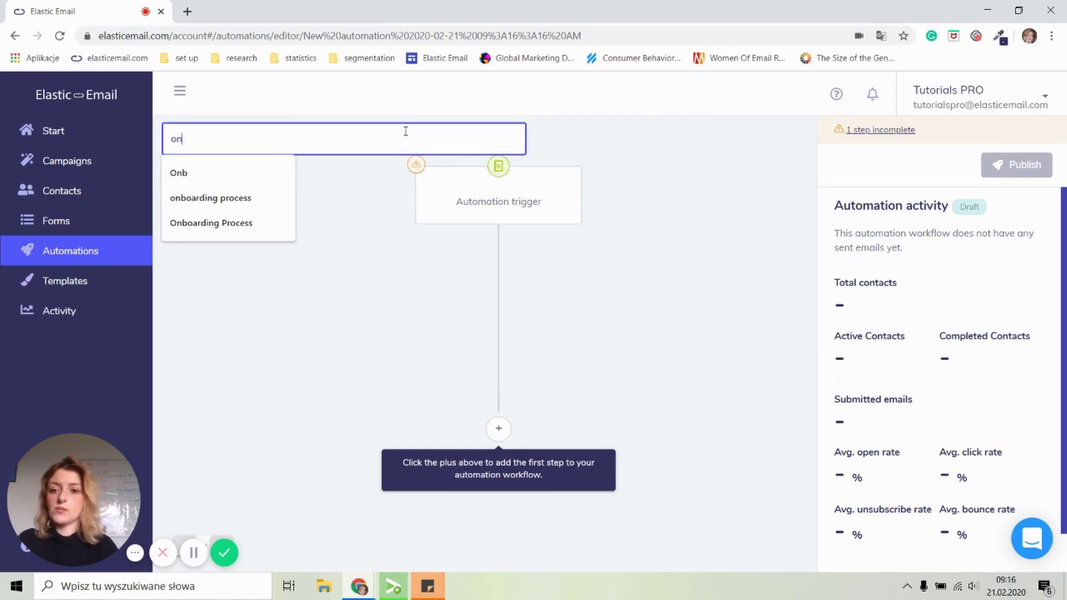
pyautogui.click(222, 221)
pyautogui.click(616, 206)
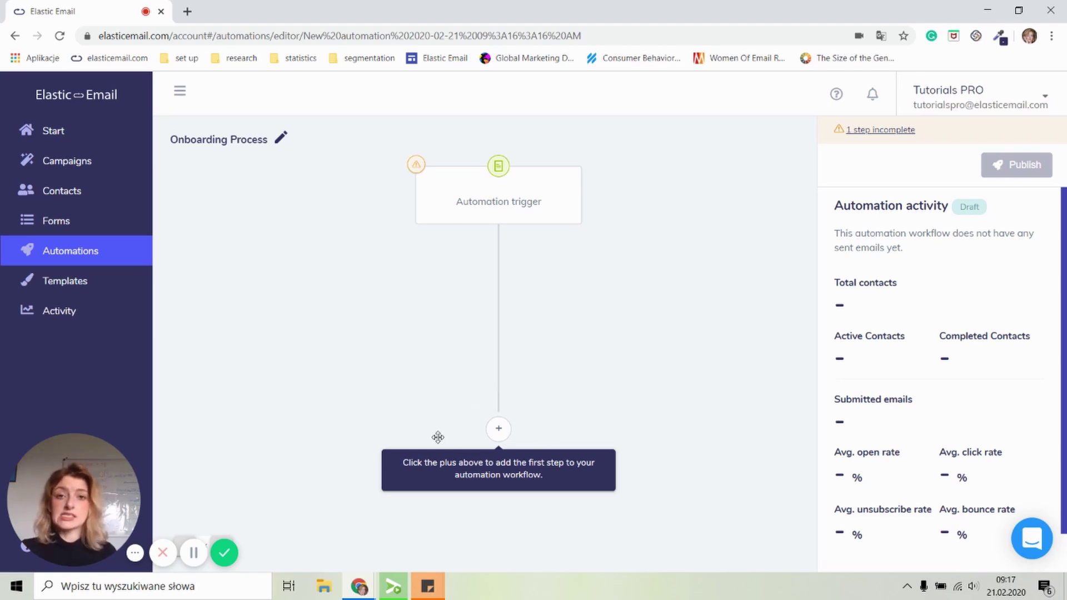
# Show the Email, Delay, Condition and Action step choices below the trigger
pyautogui.scroll(-1, 498, 435)
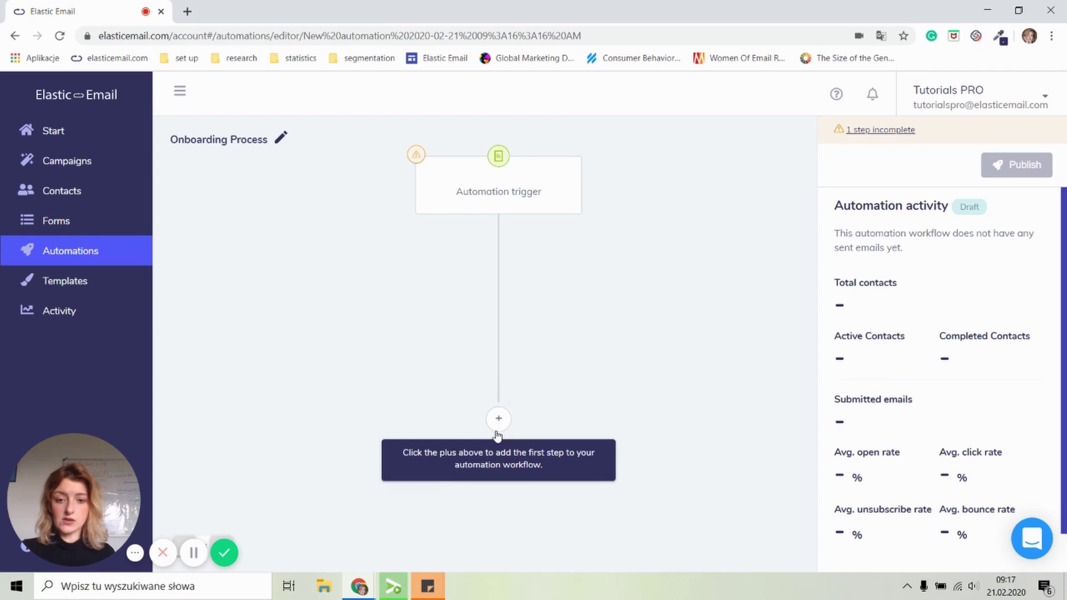
pyautogui.click(496, 431)
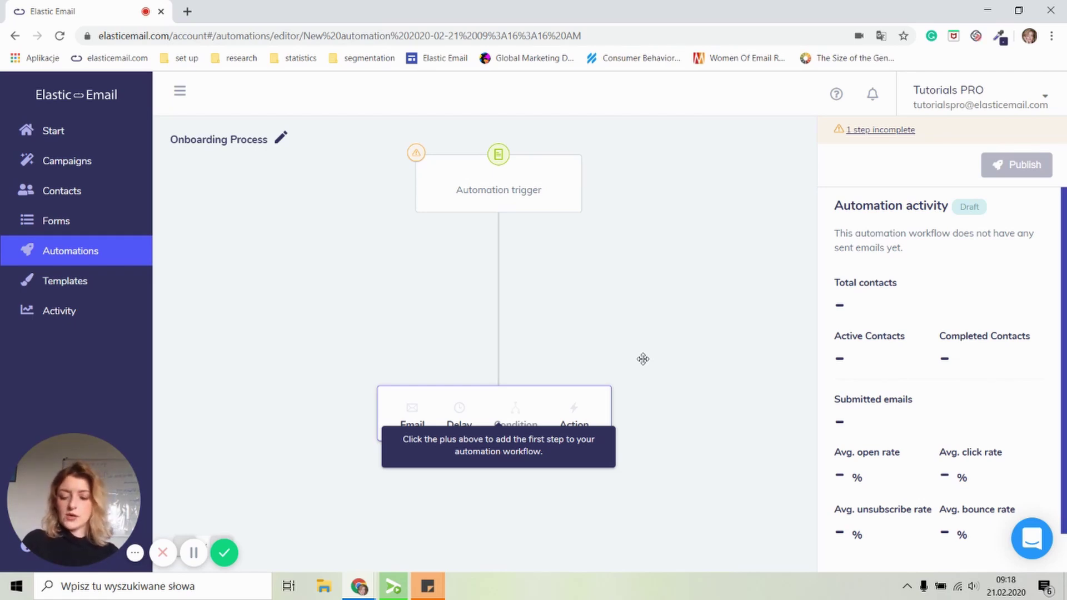
# Set the trigger to 'Contact joins a list' using the 'new contacts' list
pyautogui.click(505, 204)
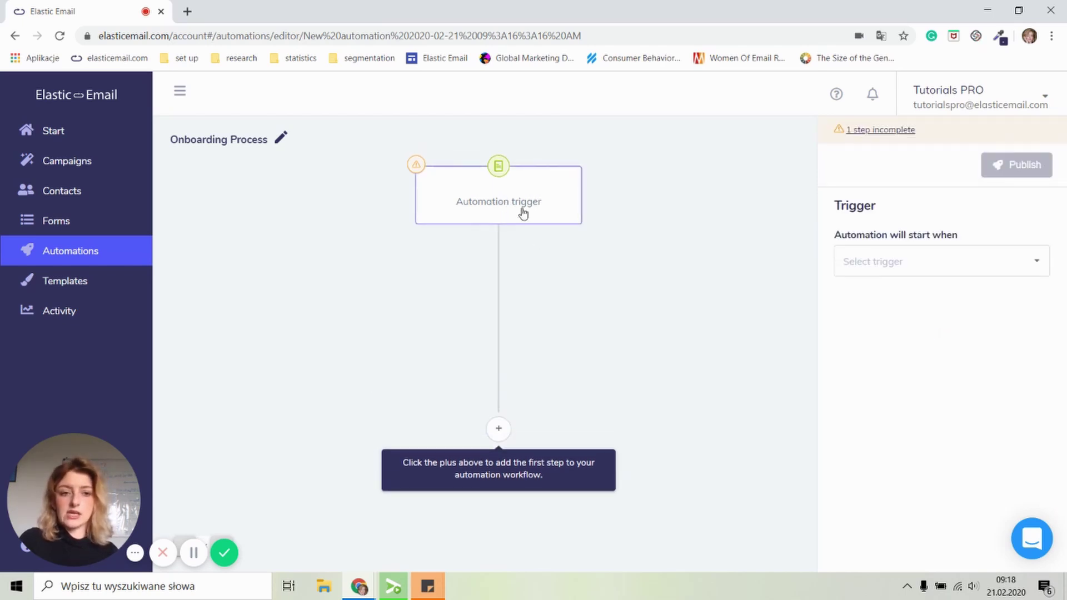
pyautogui.click(946, 275)
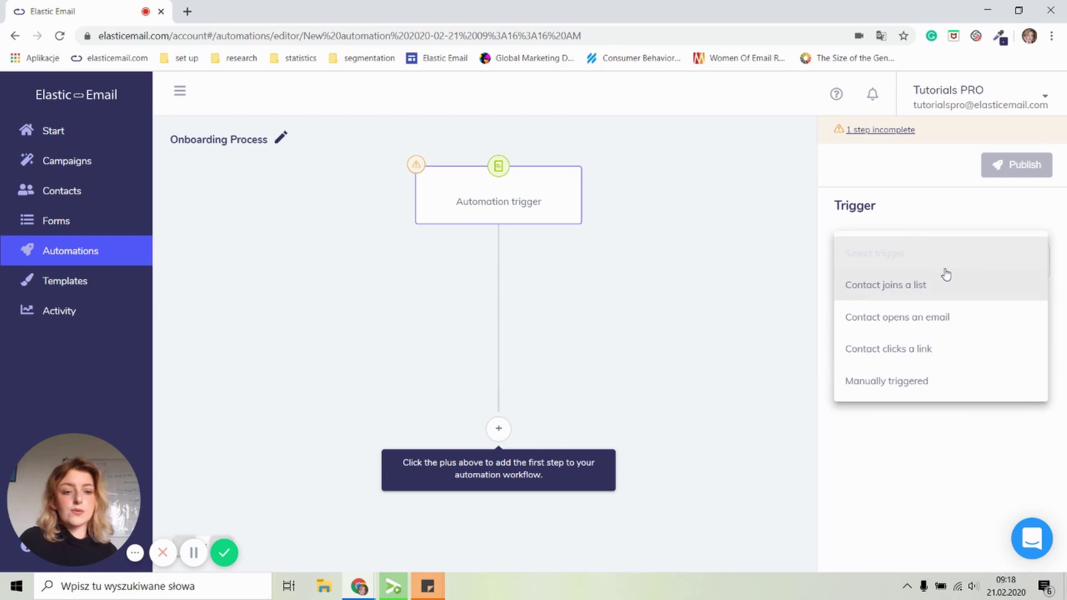
pyautogui.click(921, 288)
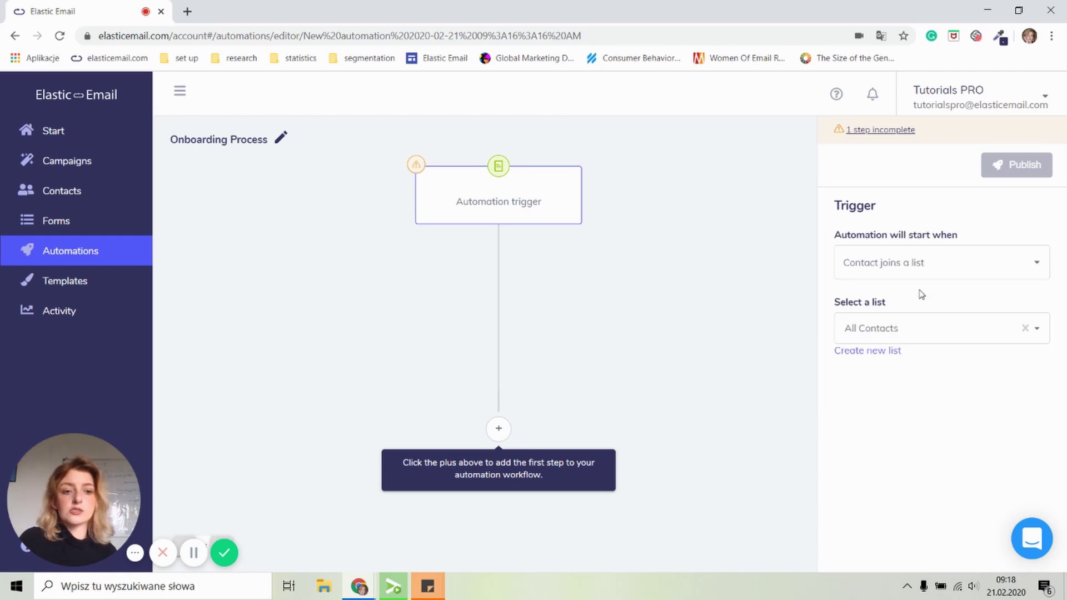
pyautogui.click(907, 329)
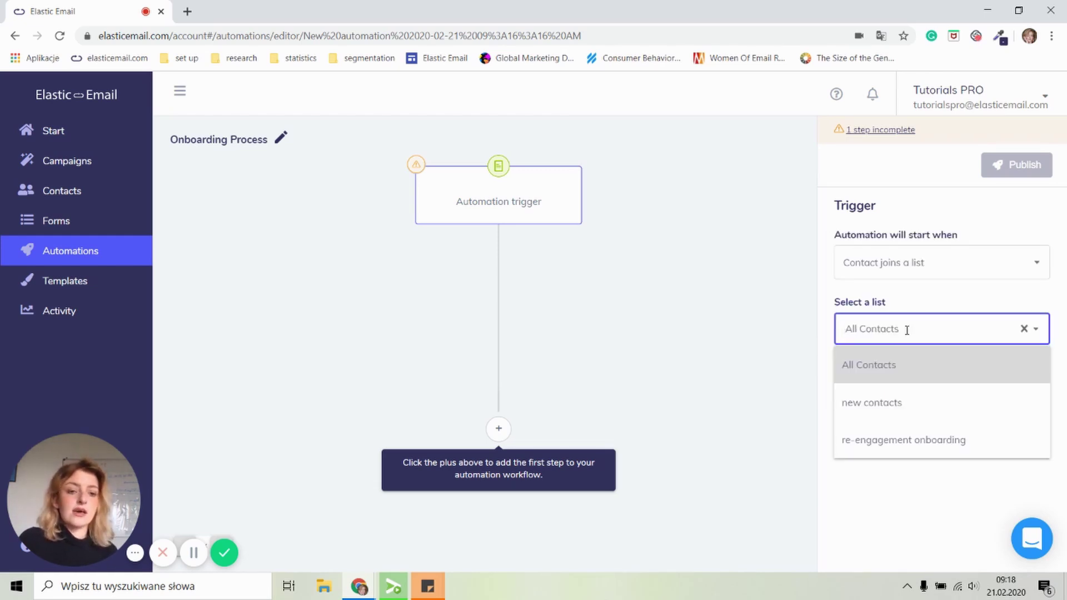
pyautogui.click(872, 415)
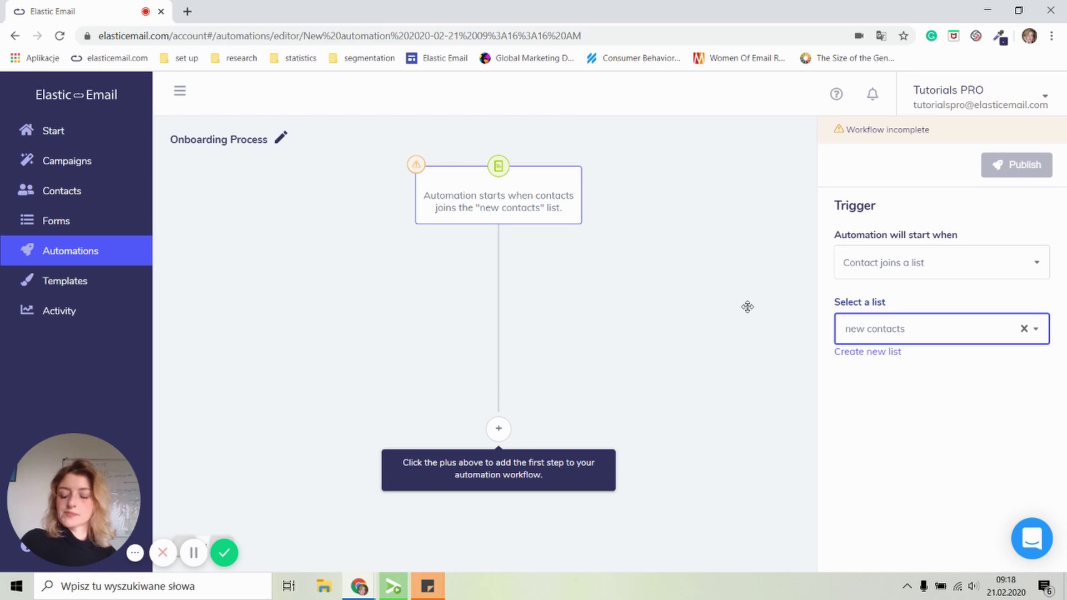
pyautogui.click(524, 359)
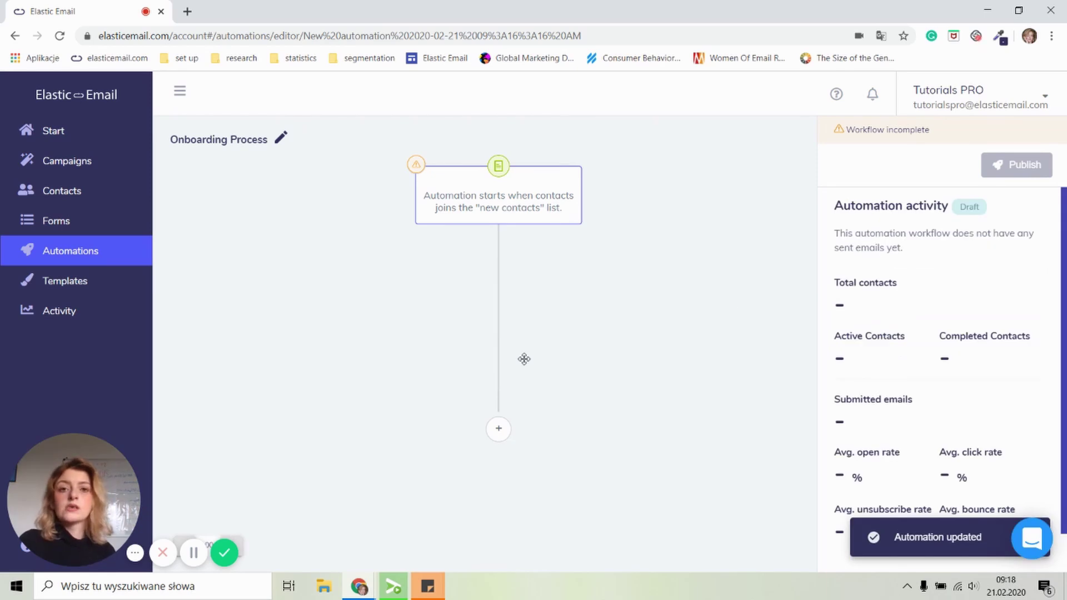
# Add a Send email step after the trigger using the Welcome Email template
pyautogui.click(499, 430)
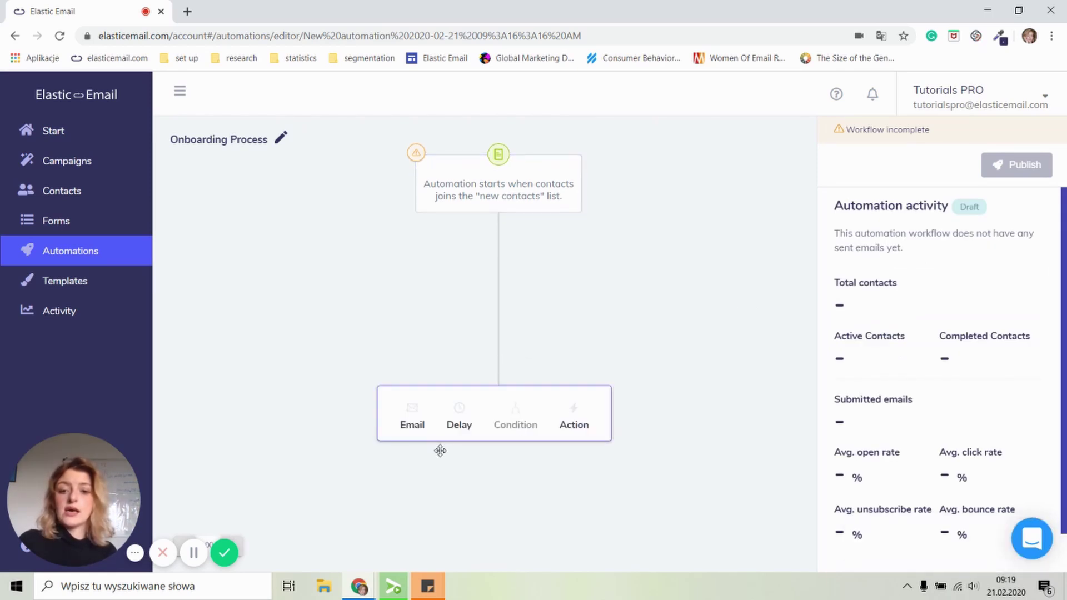
pyautogui.click(409, 426)
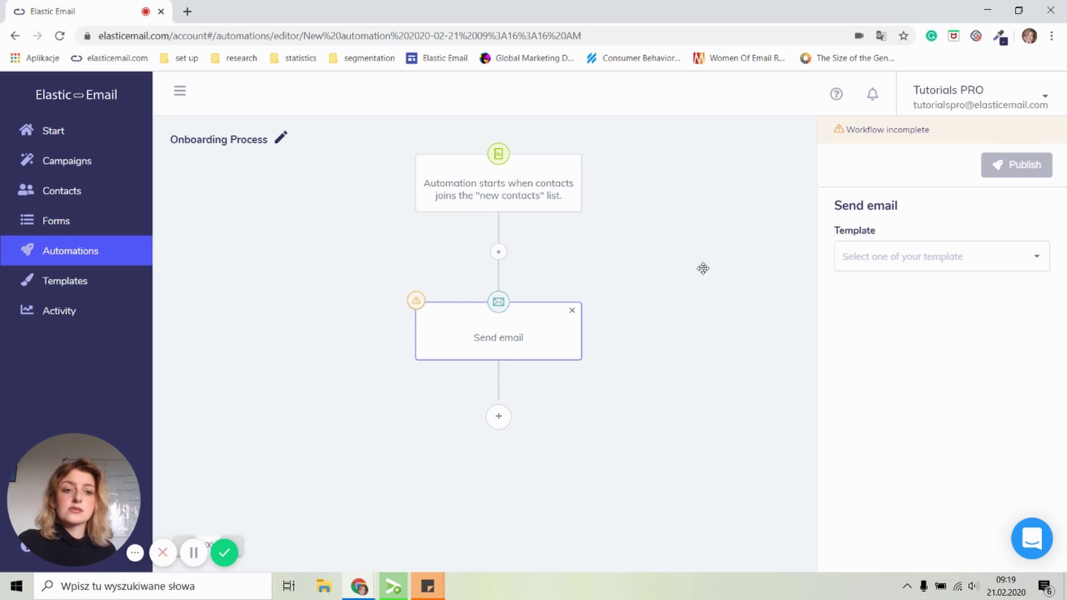
pyautogui.click(912, 257)
pyautogui.click(918, 443)
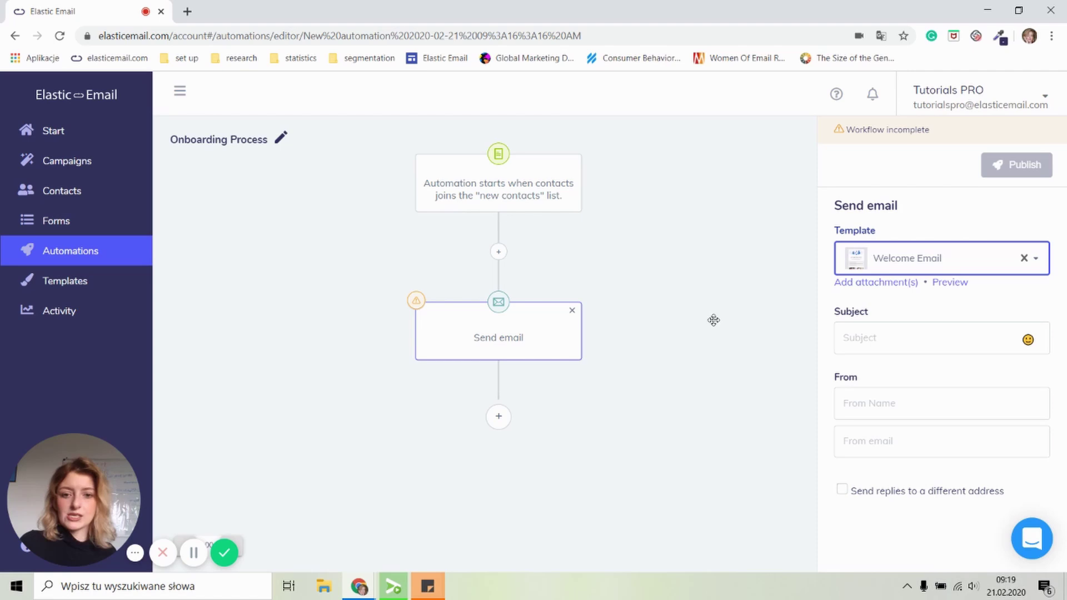
# Add an Email activity condition checking whether the email 'was opened', revealing its Yes/No branches
pyautogui.click(498, 420)
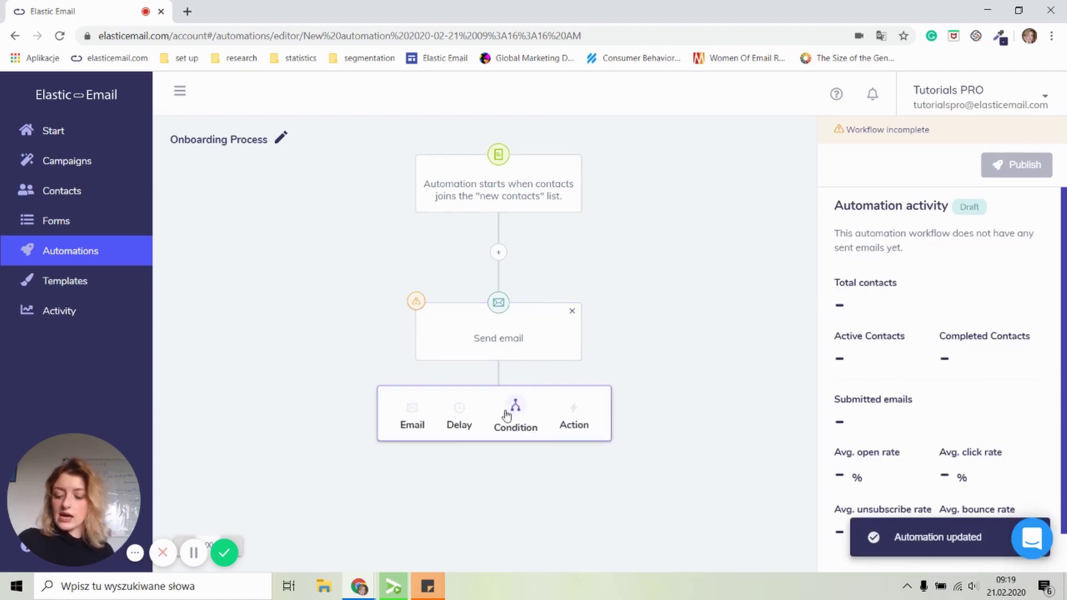
pyautogui.click(515, 411)
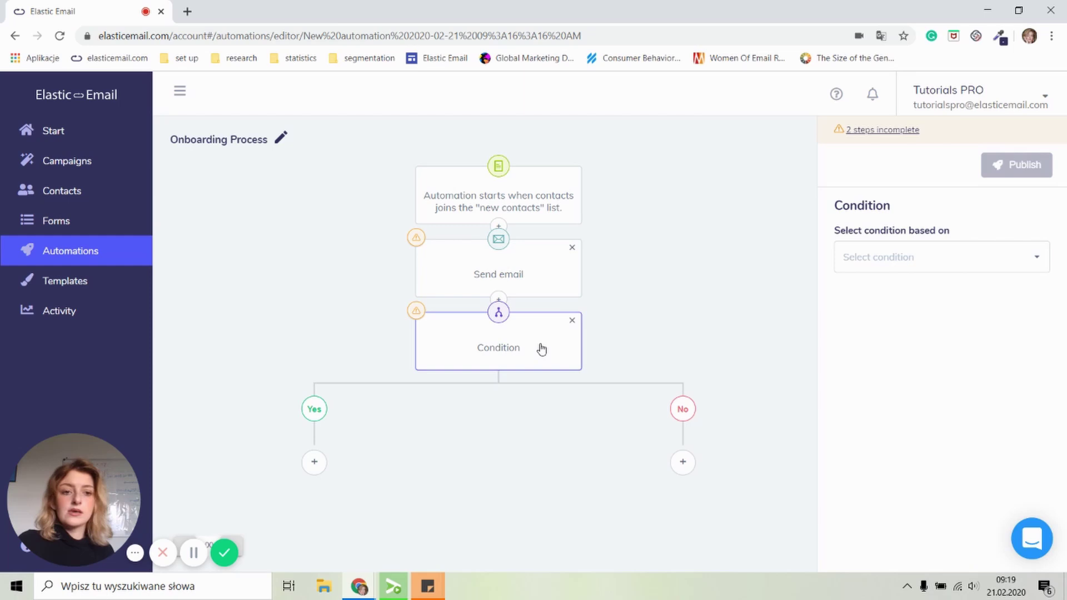
pyautogui.click(874, 266)
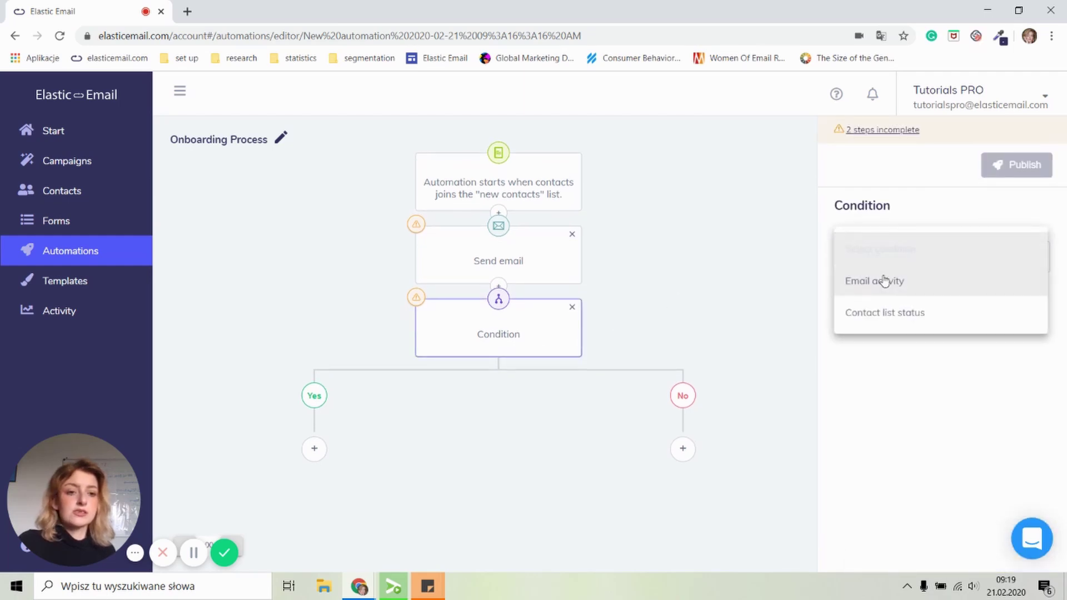
pyautogui.click(888, 283)
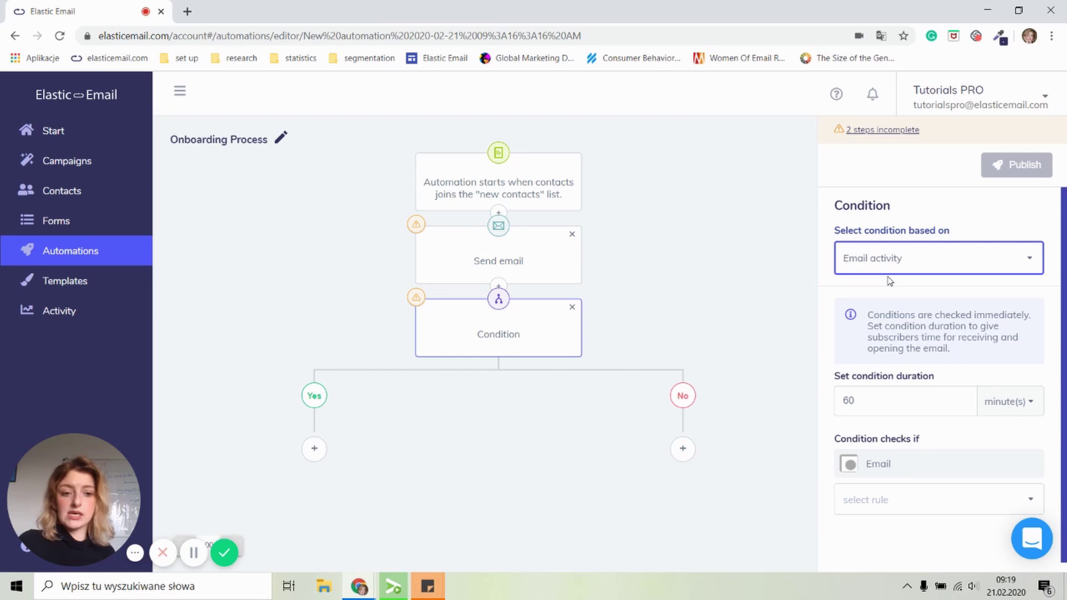
pyautogui.click(969, 501)
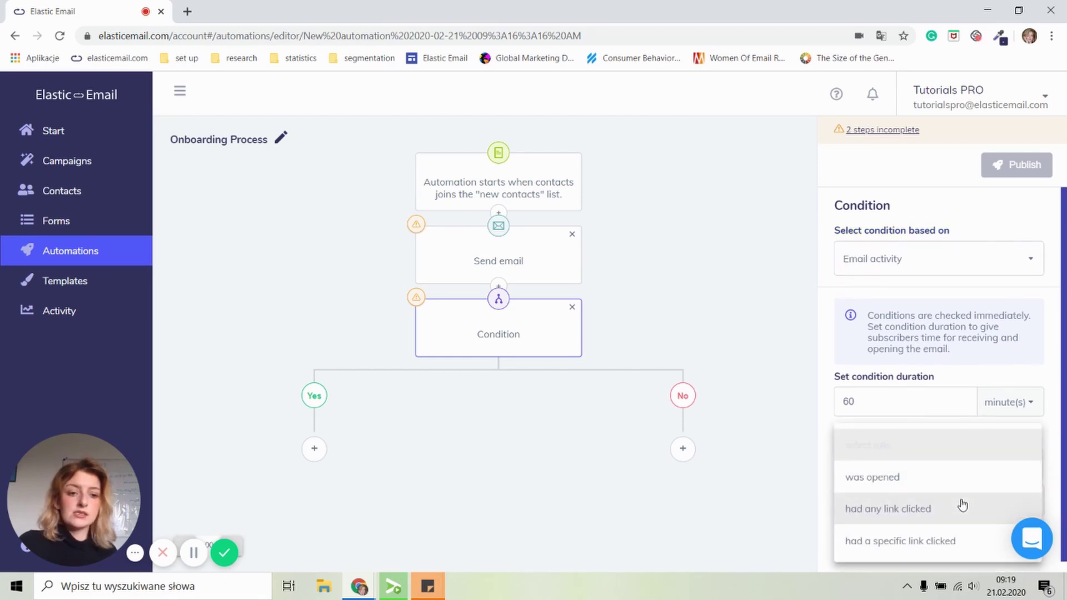
pyautogui.click(871, 478)
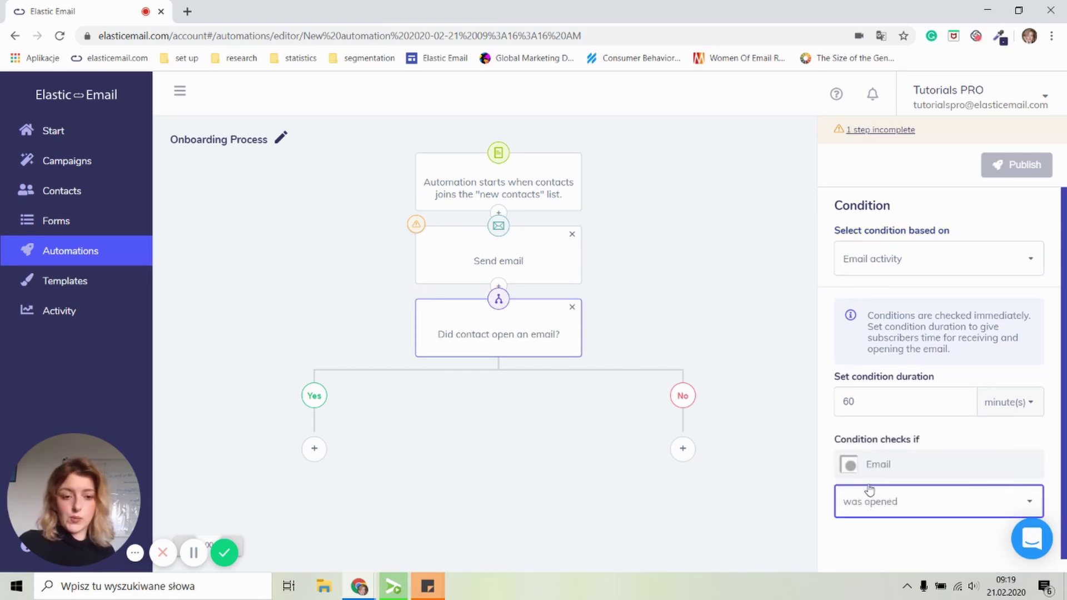
pyautogui.moveTo(512, 432); pyautogui.dragTo(528, 316)
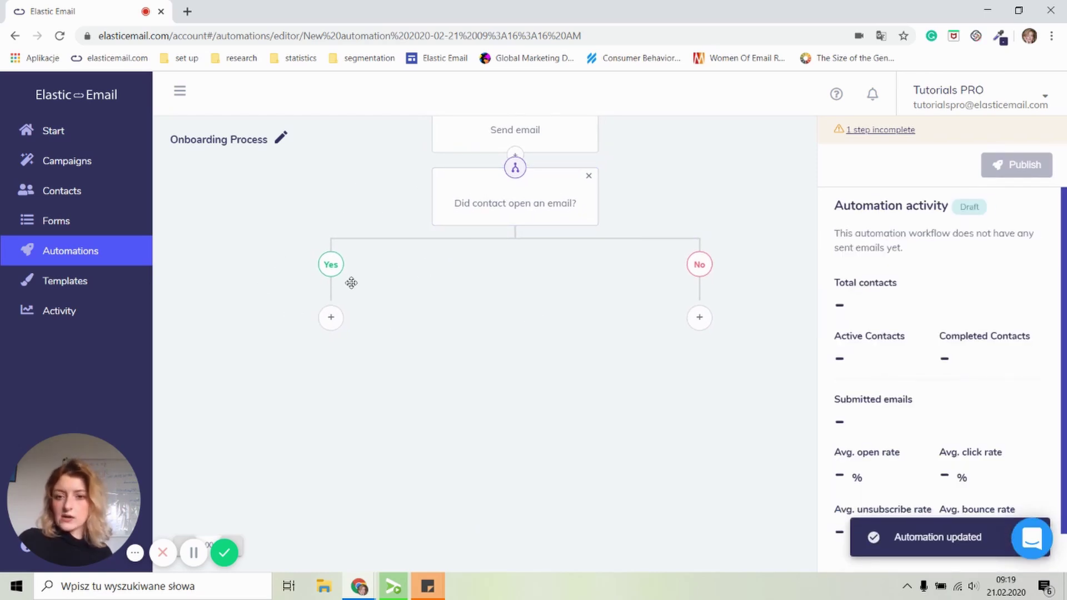
# Add an 8-hour Delay step at the start of the Yes branch
pyautogui.click(332, 328)
pyautogui.click(299, 331)
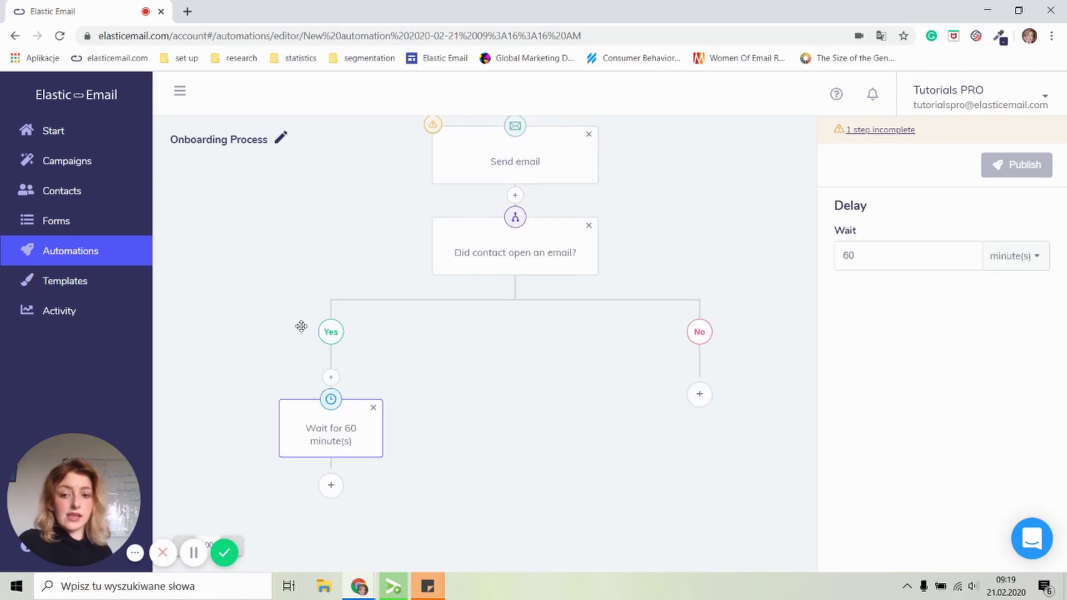
pyautogui.scroll(-1, 367, 439)
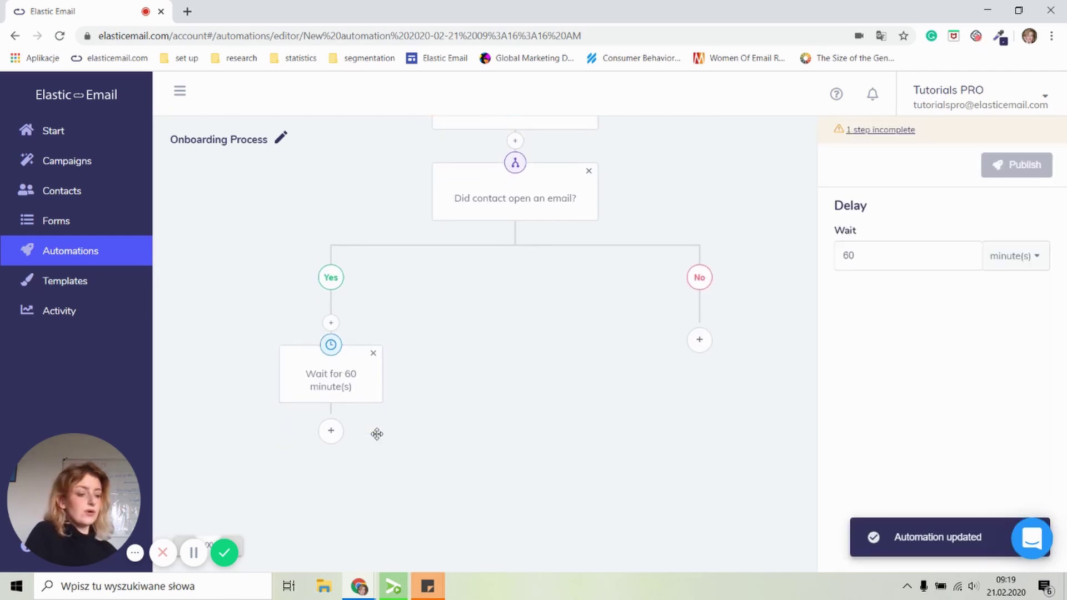
pyautogui.click(1047, 259)
pyautogui.click(1009, 294)
pyautogui.click(870, 260)
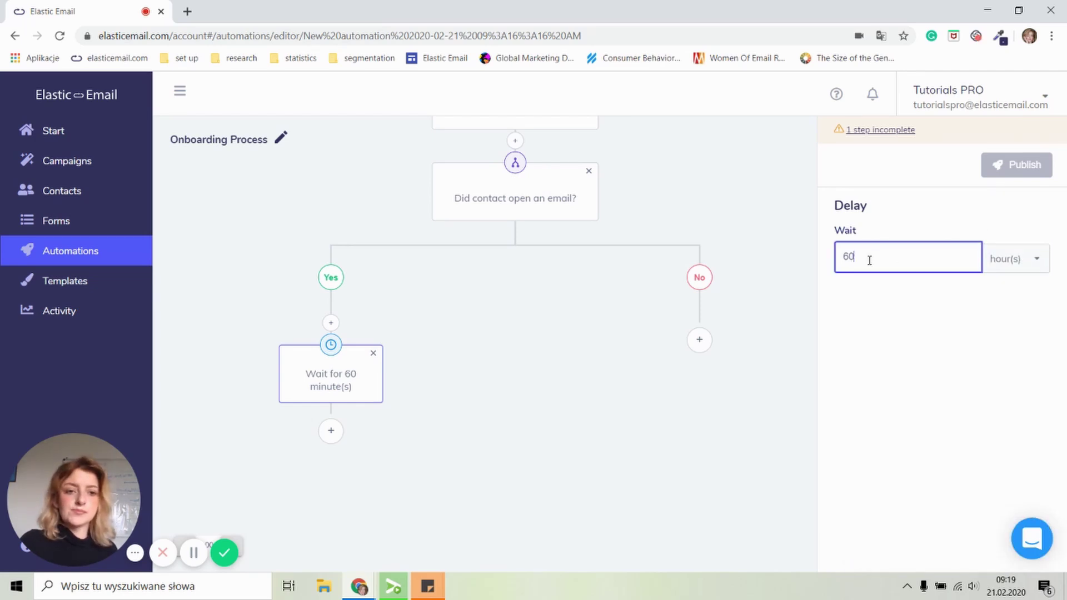
pyautogui.press('BackSpace')
pyautogui.press('BackSpace')
pyautogui.write('8')
# Follow the wait with a Send email step using the First Steps Guide template
pyautogui.click(331, 432)
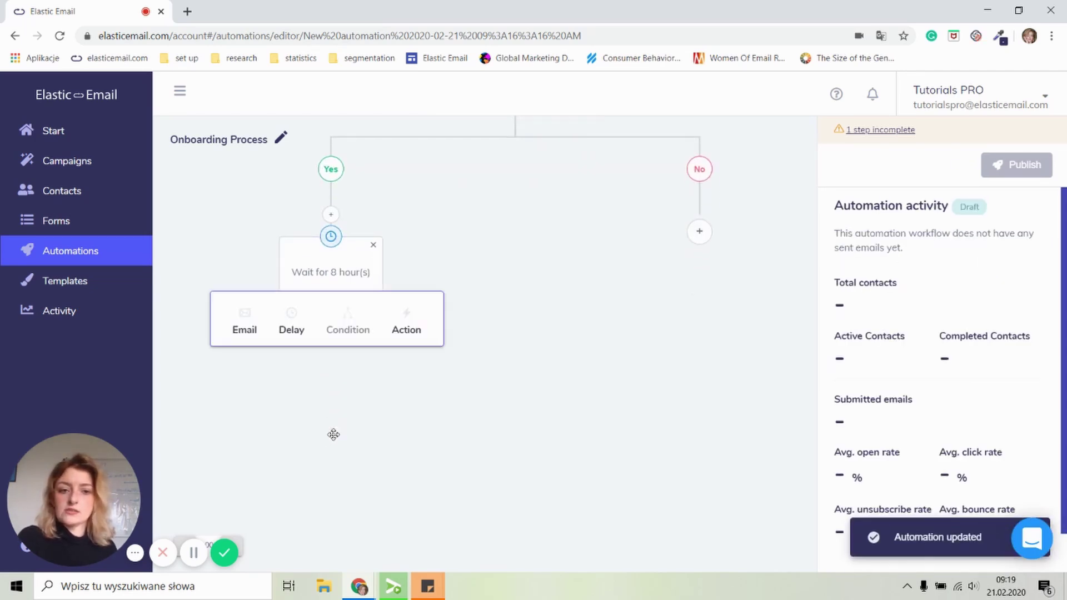
pyautogui.click(251, 334)
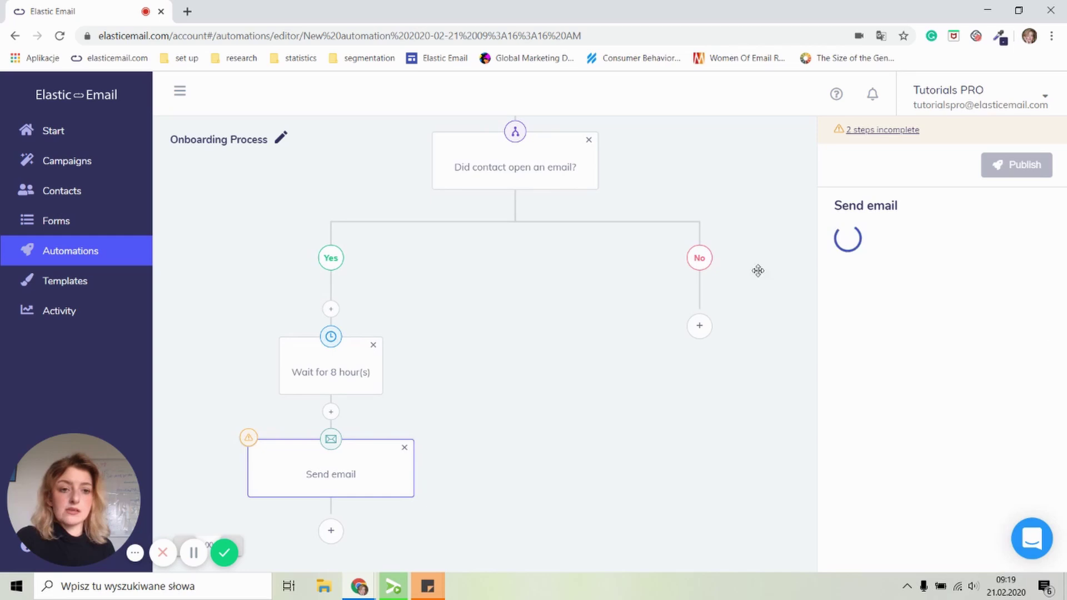
pyautogui.click(913, 259)
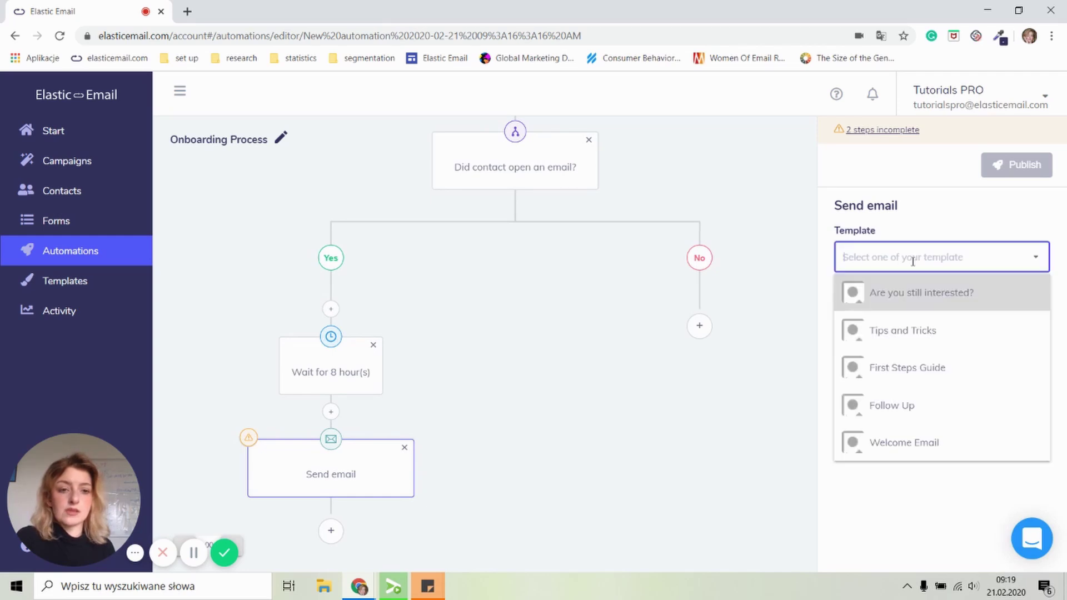
pyautogui.click(925, 380)
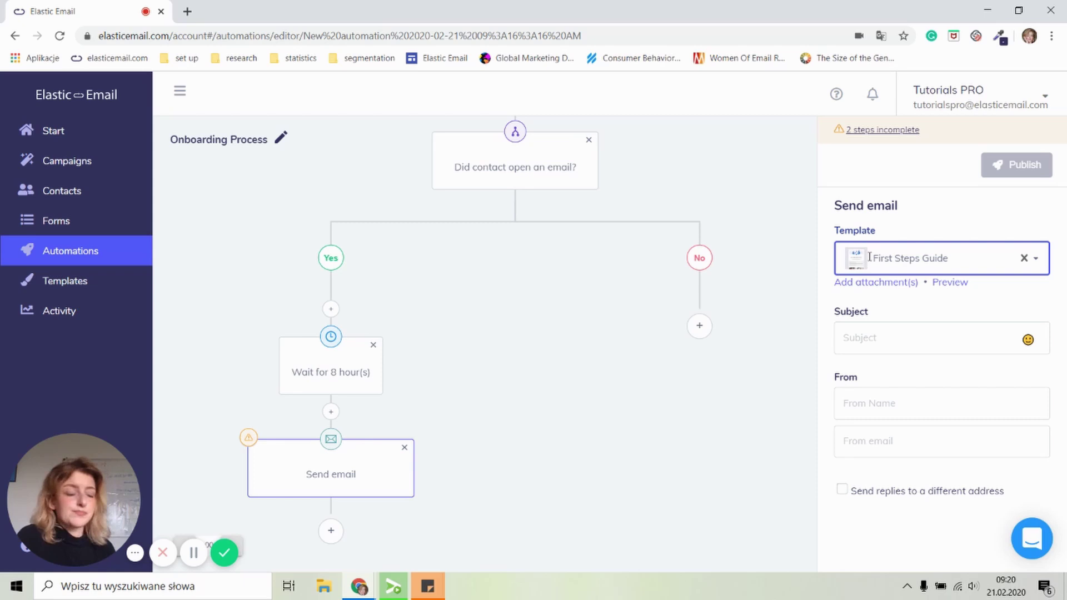
# Add a Delay step to the No branch with its wait unit set to hours
pyautogui.click(686, 248)
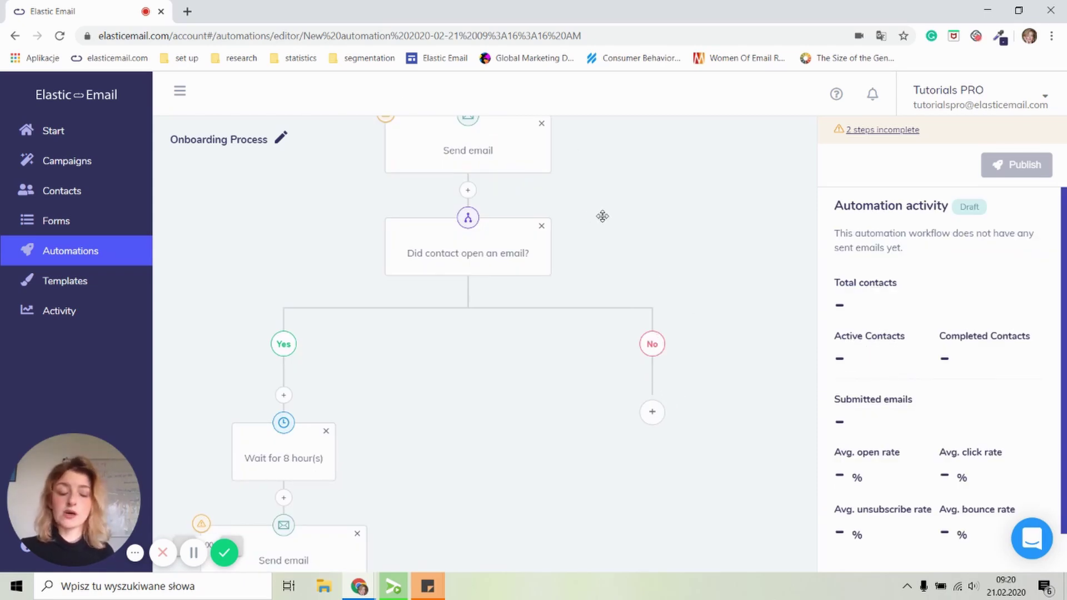
pyautogui.moveTo(602, 217); pyautogui.dragTo(589, 197)
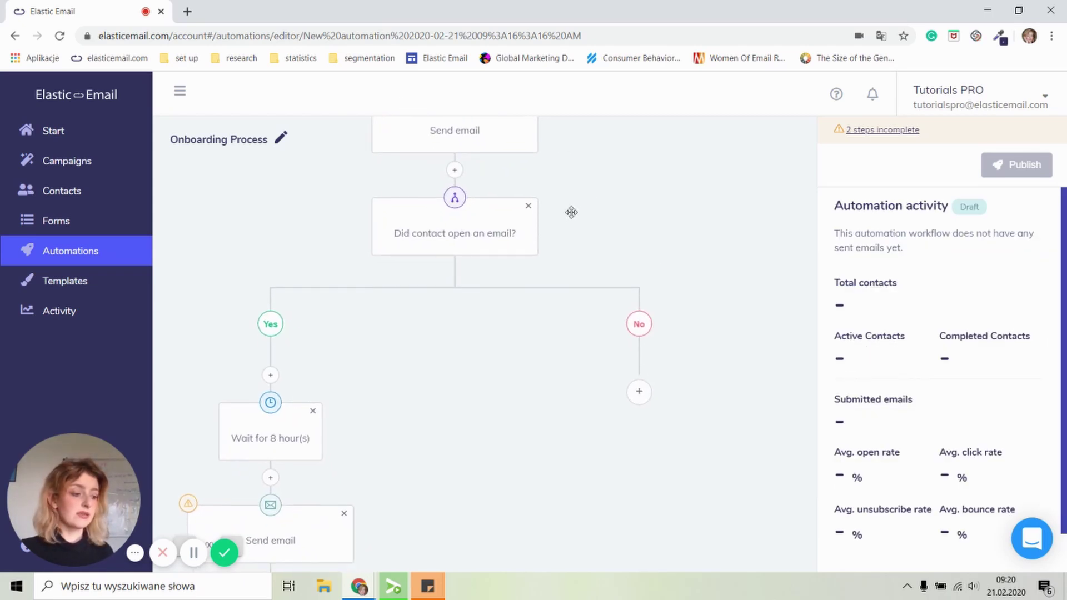
pyautogui.click(649, 393)
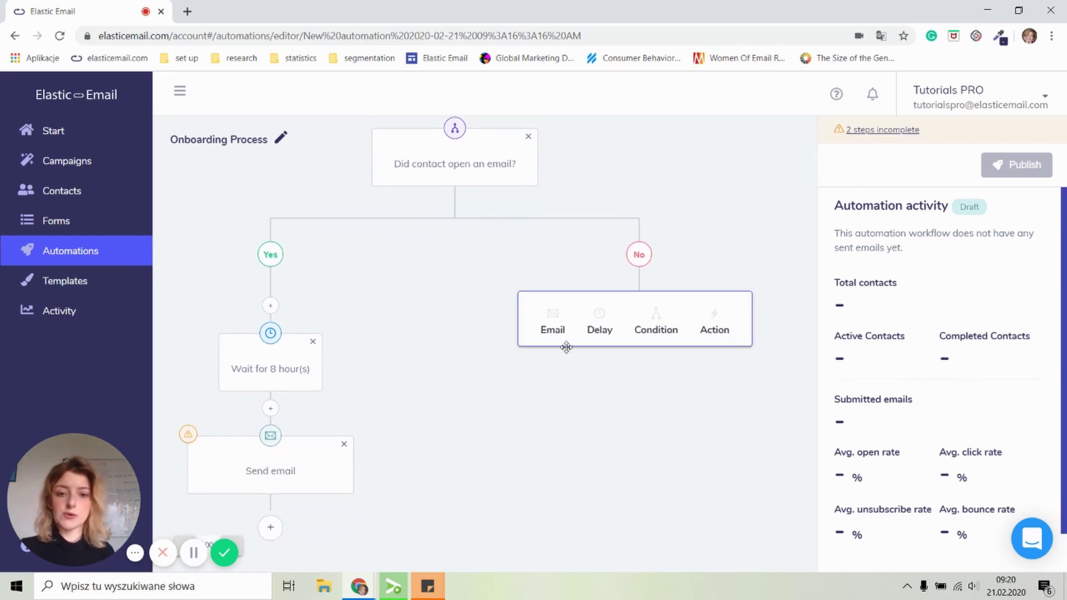
pyautogui.click(600, 327)
pyautogui.click(1011, 261)
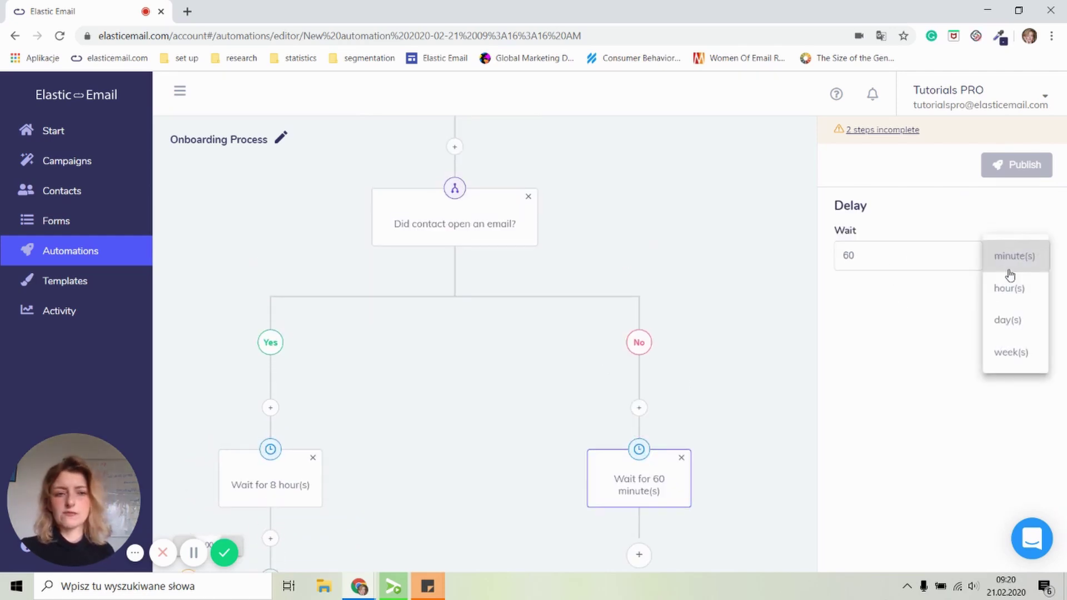
pyautogui.click(995, 286)
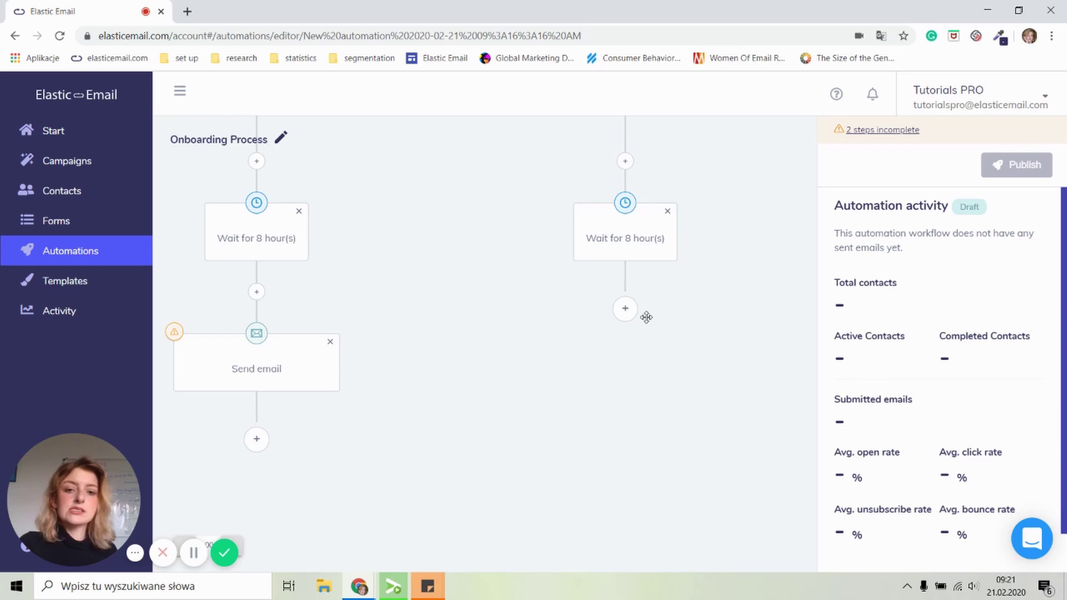
# Add a Send email step using the Follow Up template after the No branch wait
pyautogui.click(627, 316)
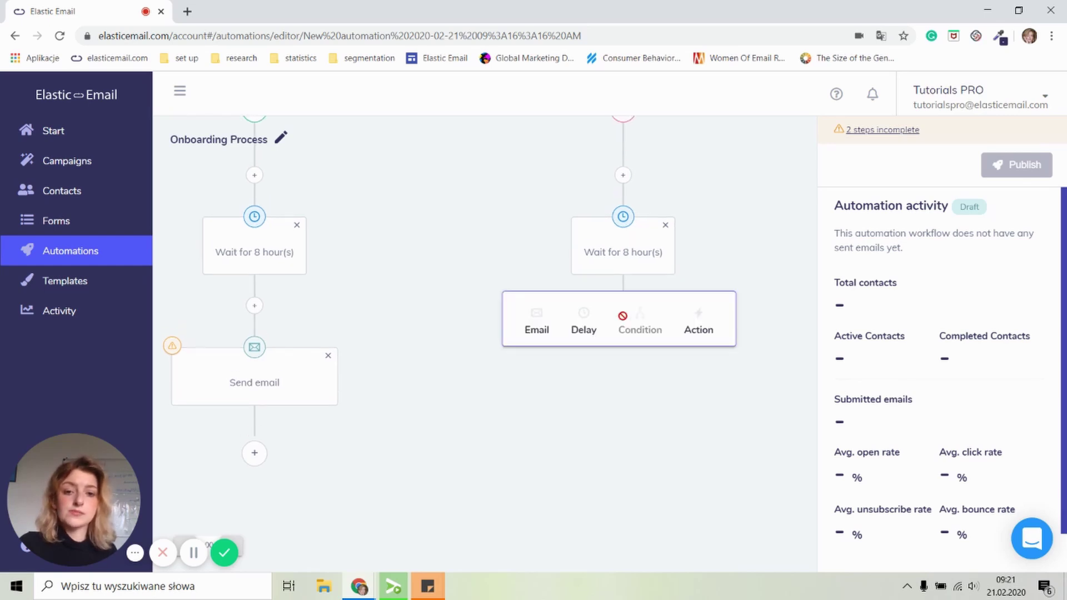
pyautogui.click(537, 323)
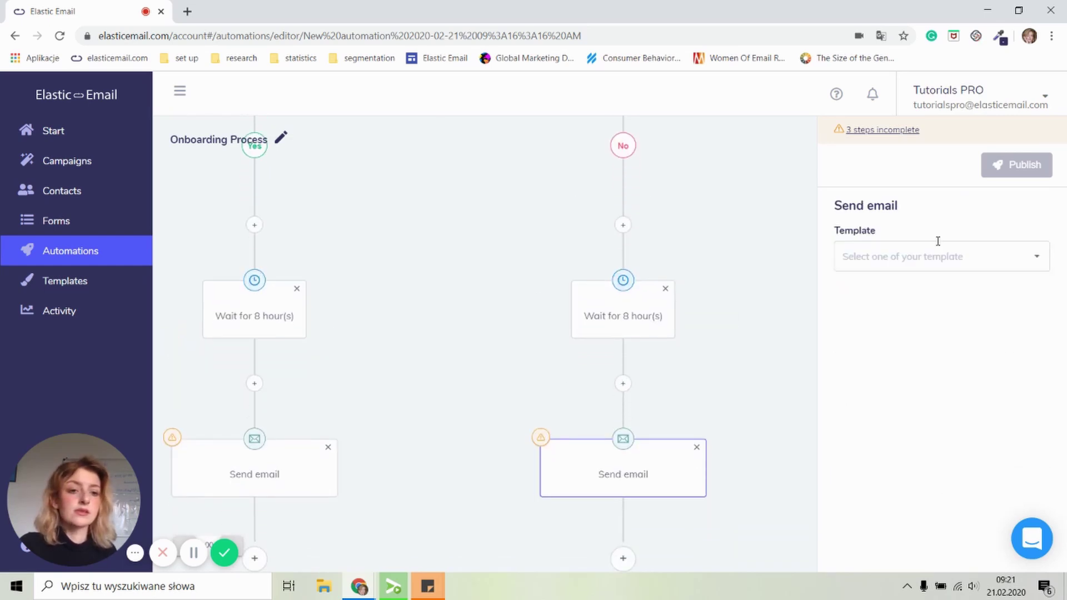
pyautogui.click(940, 257)
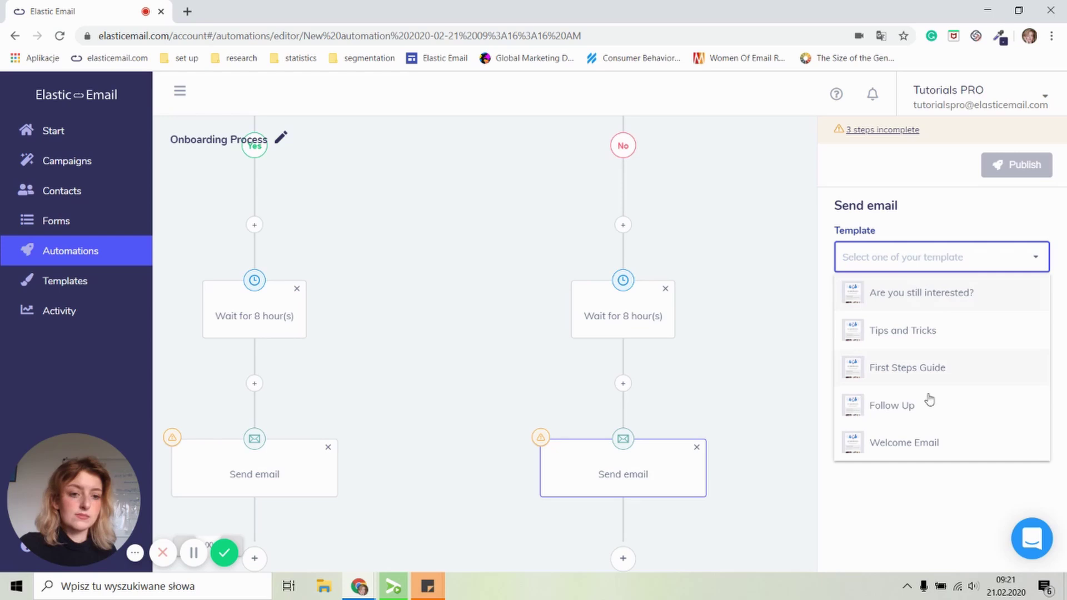
pyautogui.click(920, 418)
pyautogui.click(728, 386)
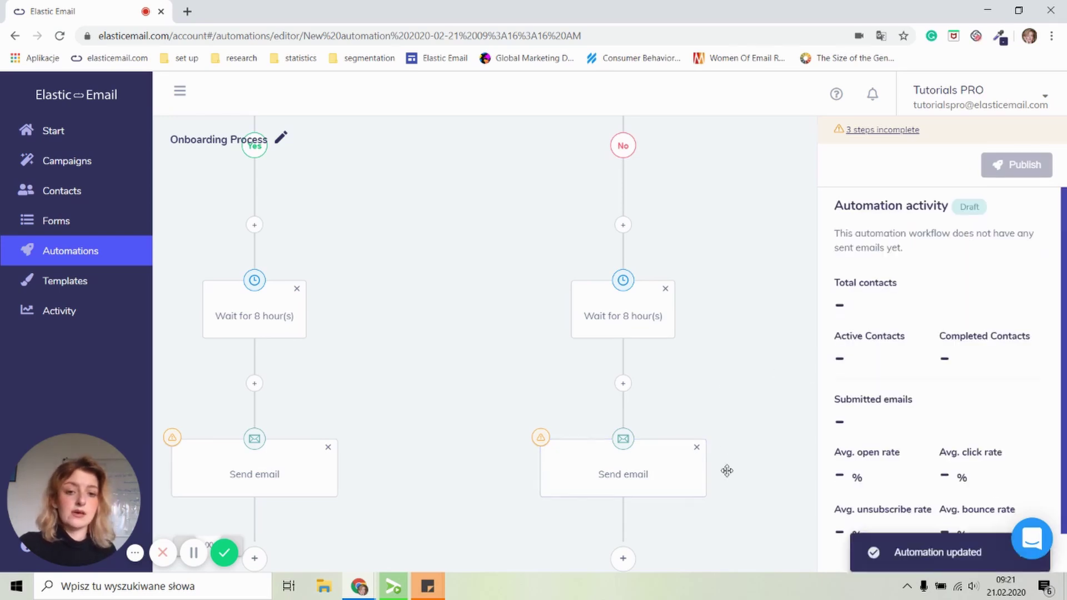
pyautogui.moveTo(727, 469); pyautogui.dragTo(715, 234)
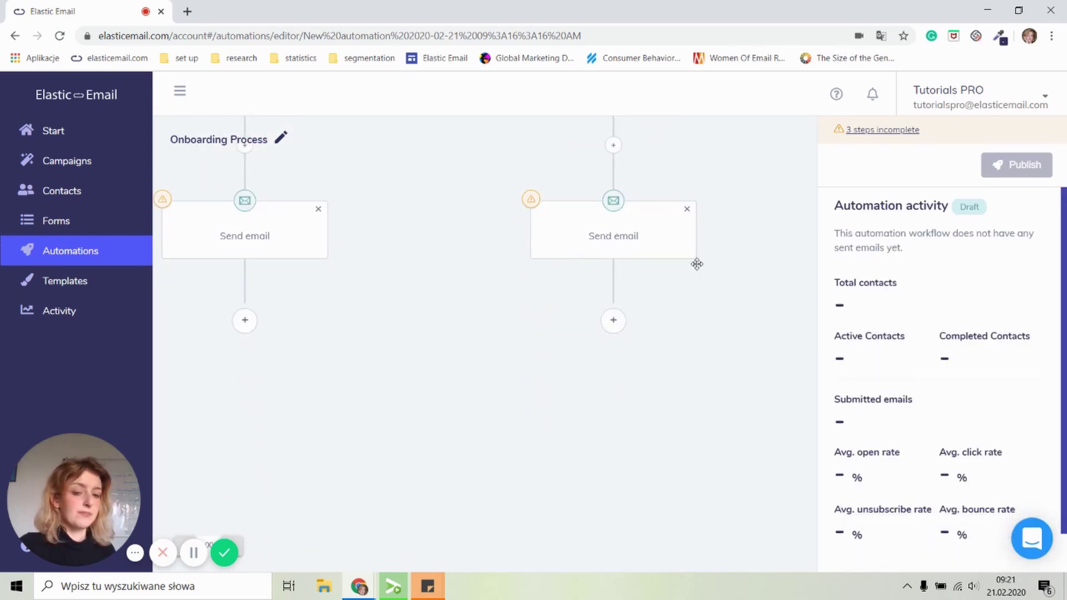
# Add a second Email activity 'was opened' condition after the No branch email
pyautogui.click(613, 321)
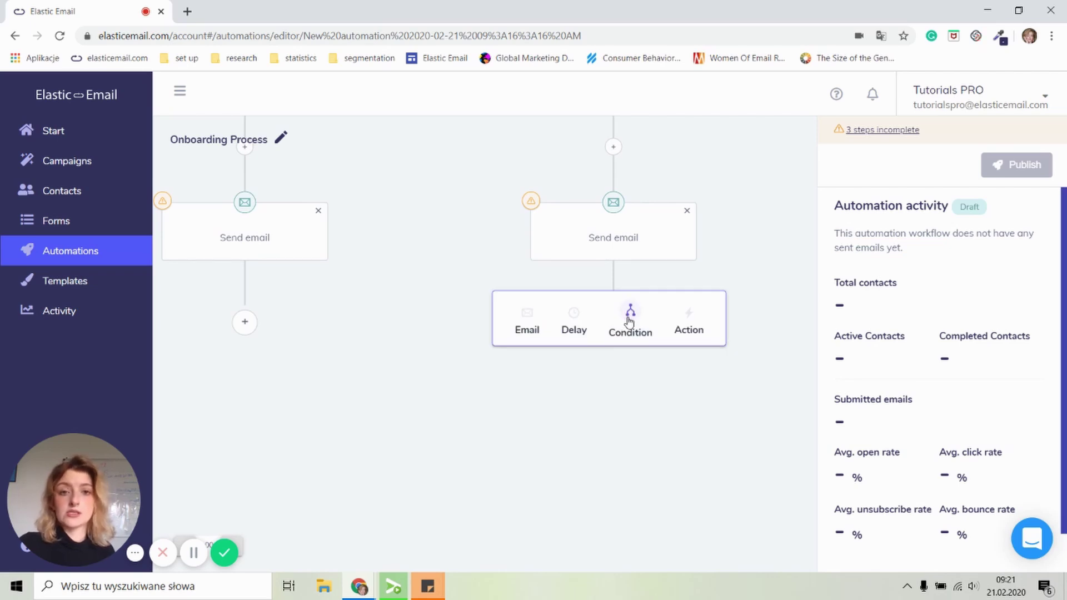
pyautogui.click(629, 321)
pyautogui.click(892, 256)
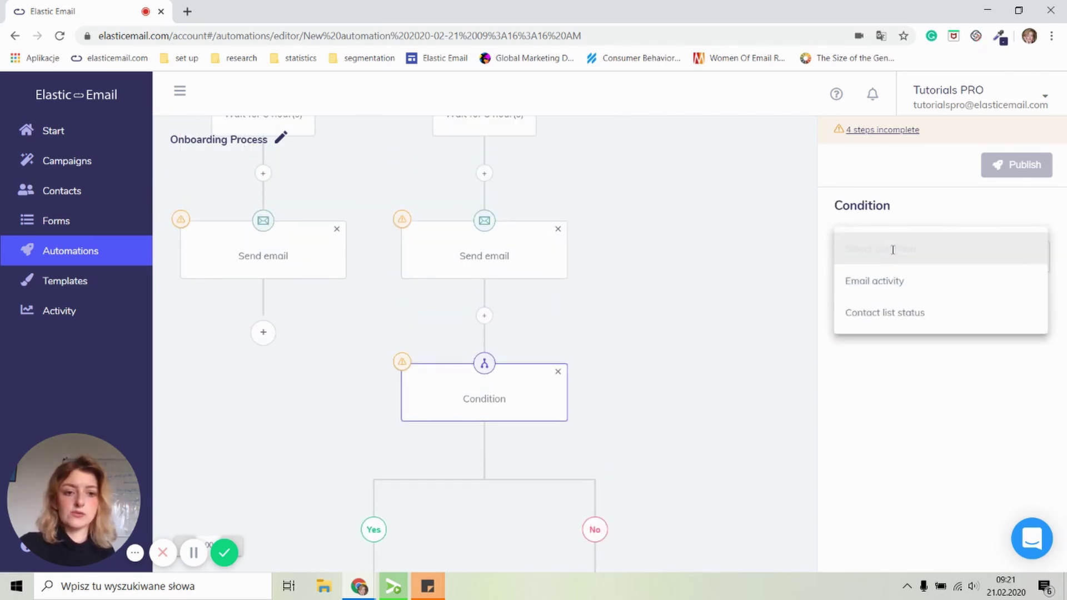
pyautogui.click(891, 290)
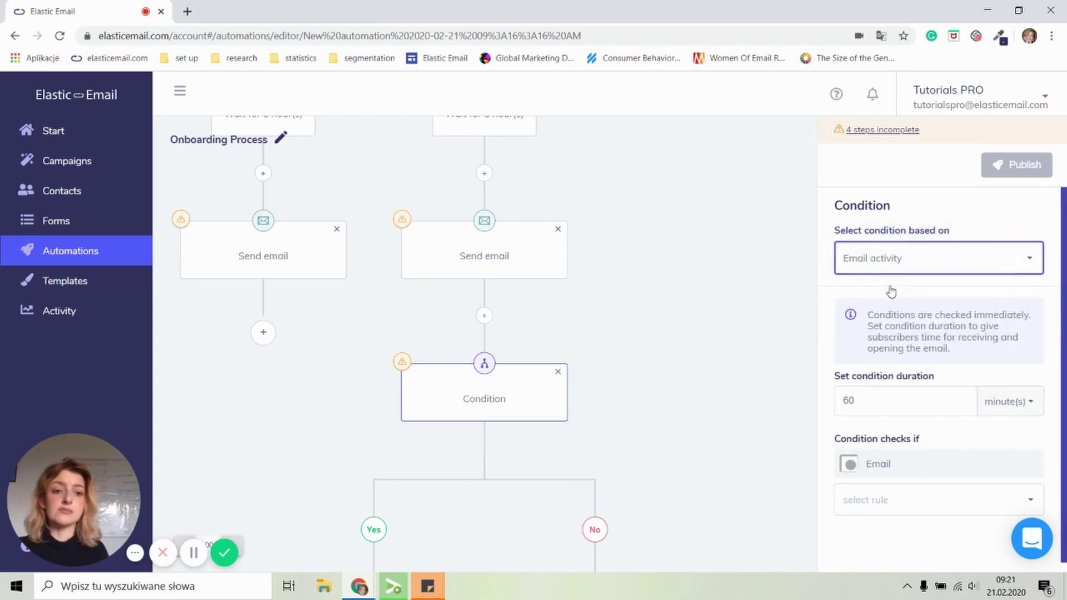
pyautogui.click(876, 497)
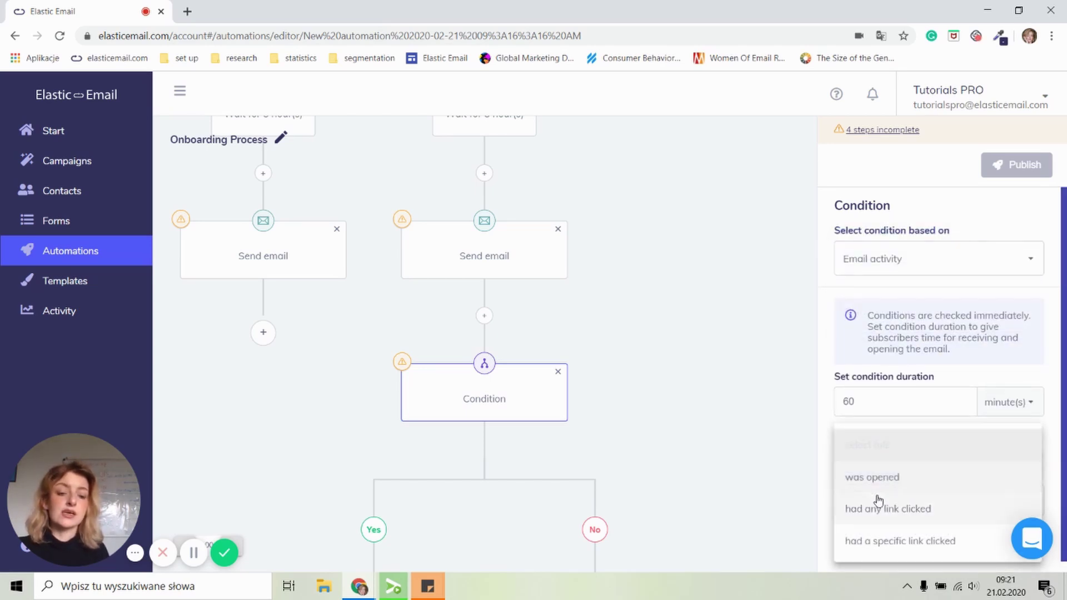
pyautogui.click(895, 479)
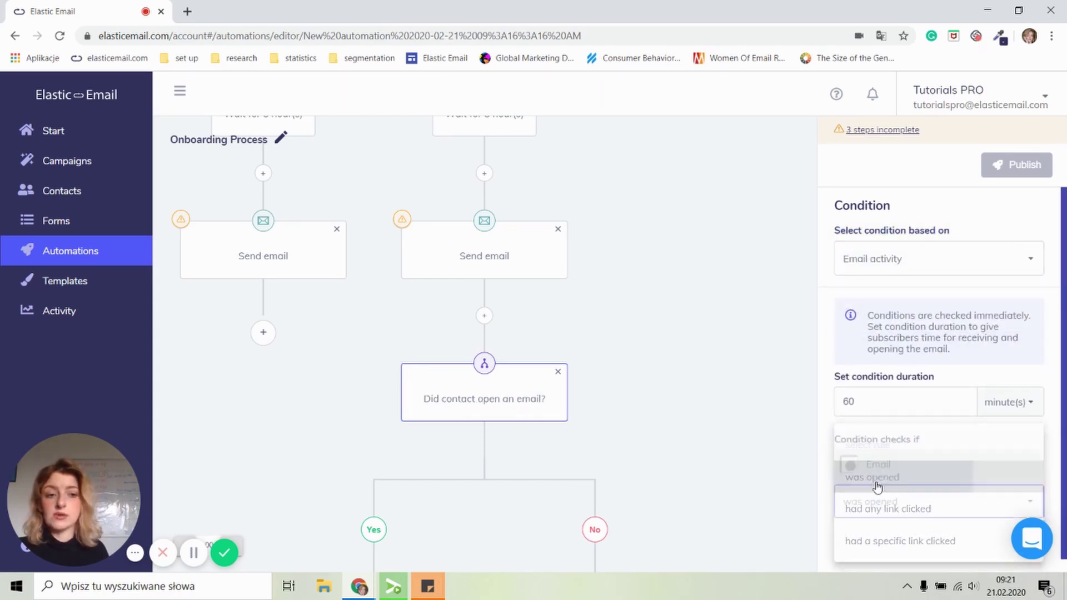
pyautogui.click(710, 519)
pyautogui.moveTo(710, 519); pyautogui.dragTo(753, 245)
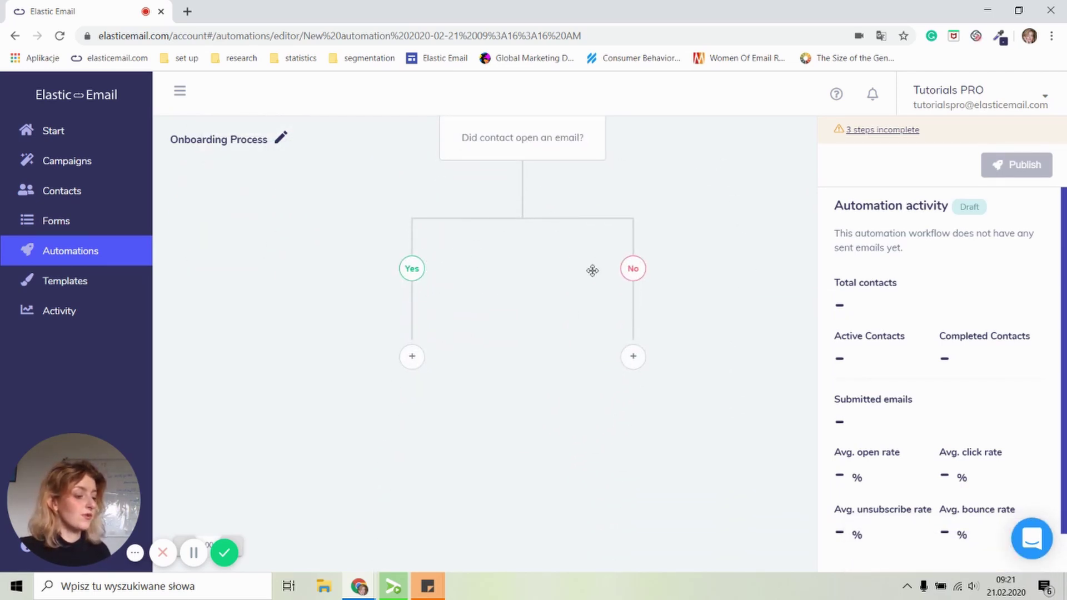
# Add a 12-hour delay step under the second condition's Yes branch
pyautogui.scroll(-1, 420, 374)
pyautogui.click(412, 324)
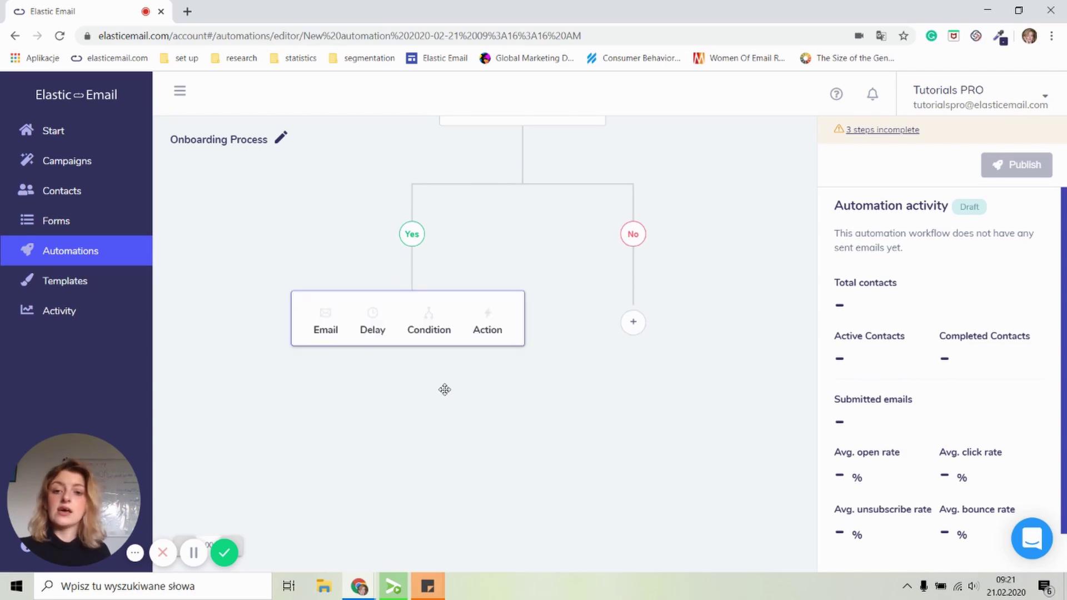
pyautogui.click(372, 325)
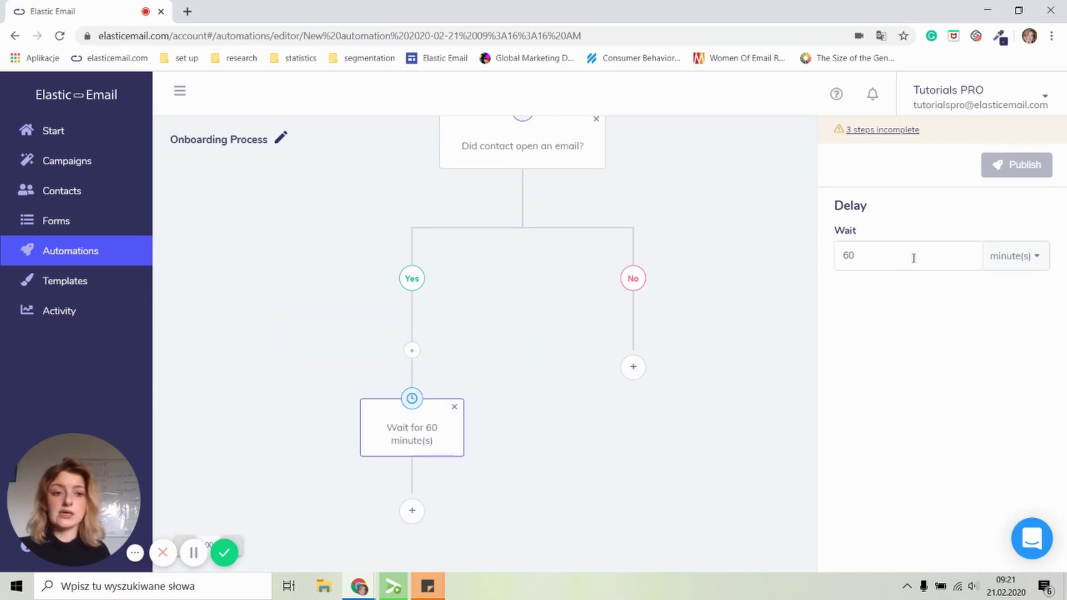
pyautogui.click(998, 257)
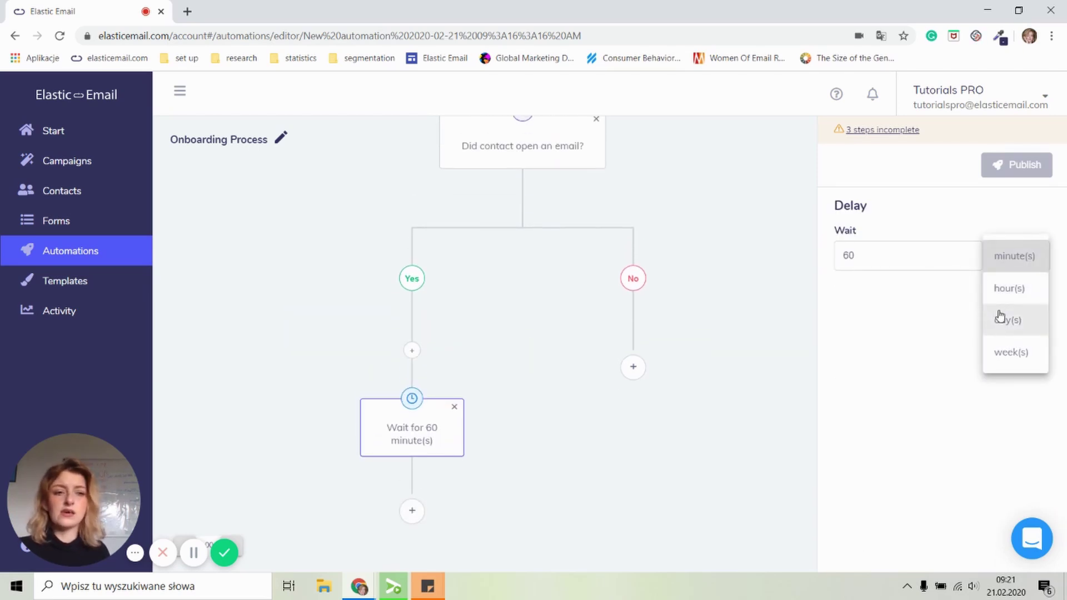
pyautogui.click(1007, 288)
pyautogui.click(979, 254)
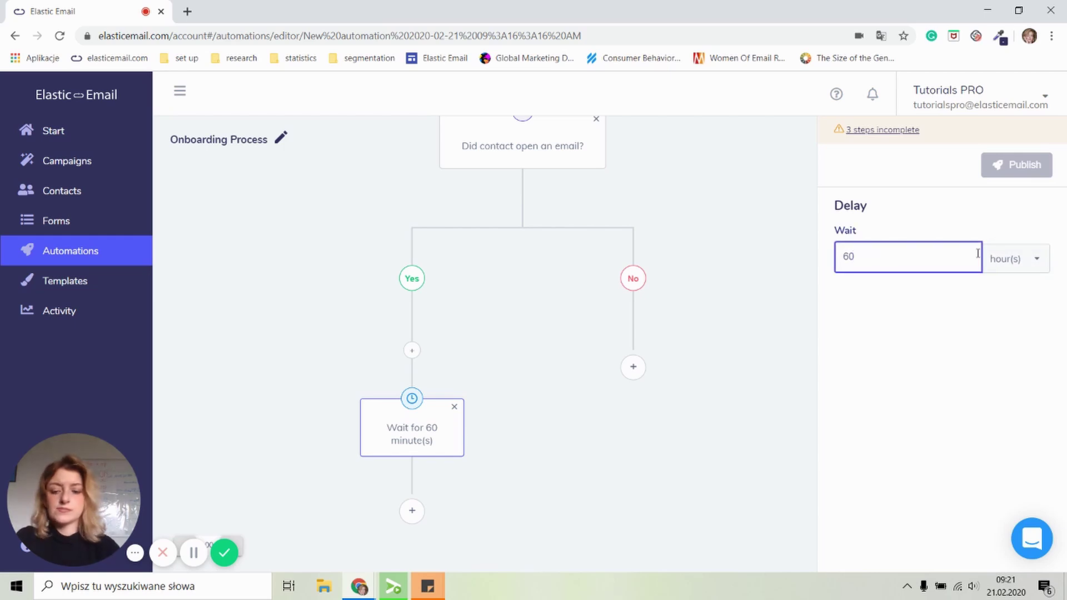
pyautogui.press('BackSpace')
pyautogui.press('BackSpace')
pyautogui.write('12')
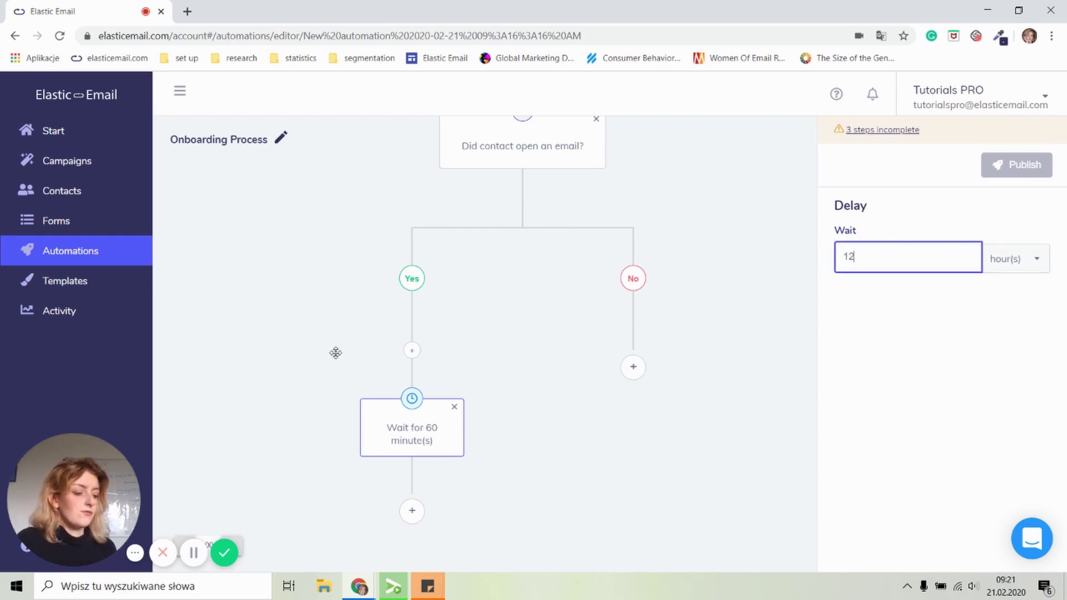
pyautogui.scroll(-3, 414, 512)
pyautogui.click(416, 513)
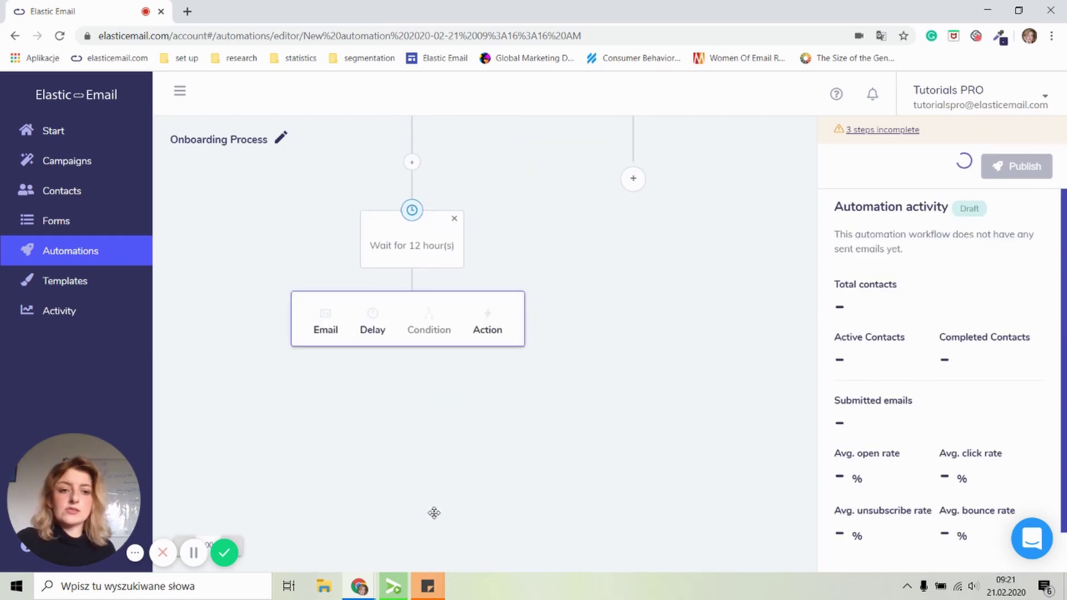
# Add an email step after the wait using the Tips and Tricks template
pyautogui.click(325, 332)
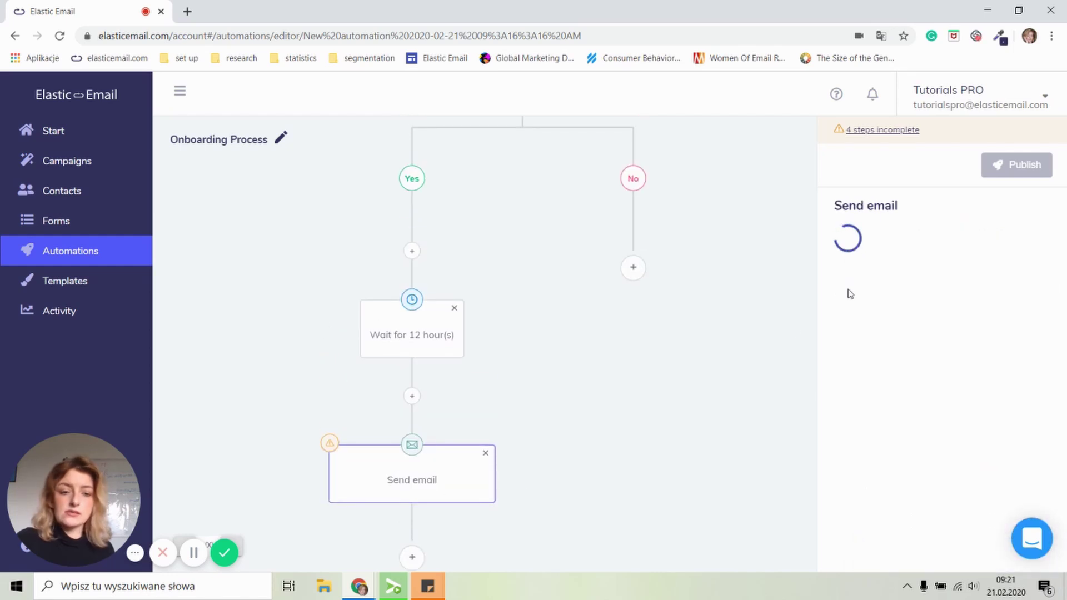
pyautogui.click(923, 258)
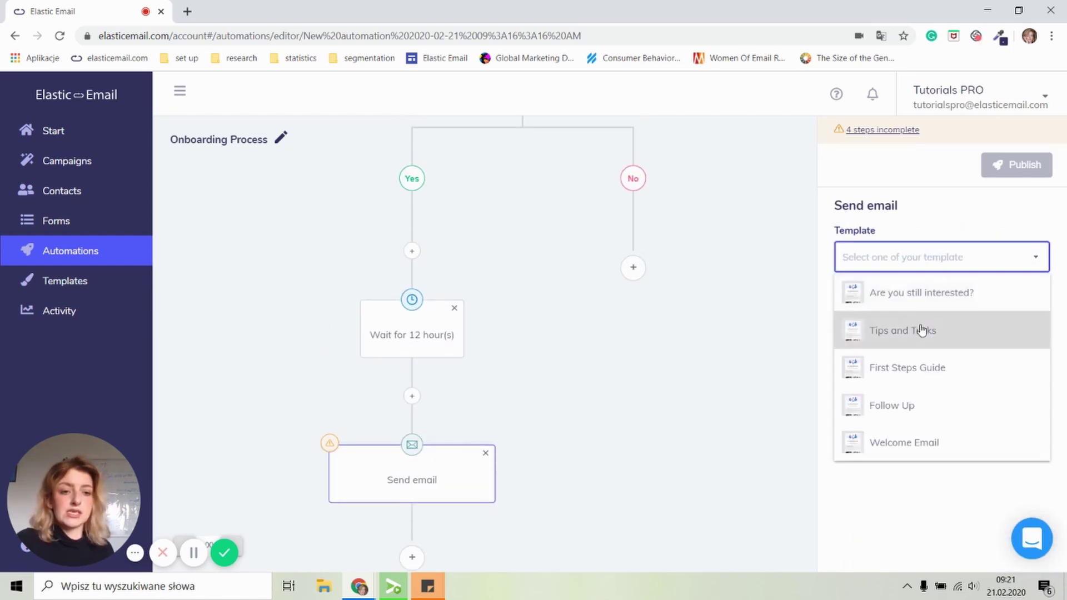
pyautogui.click(903, 330)
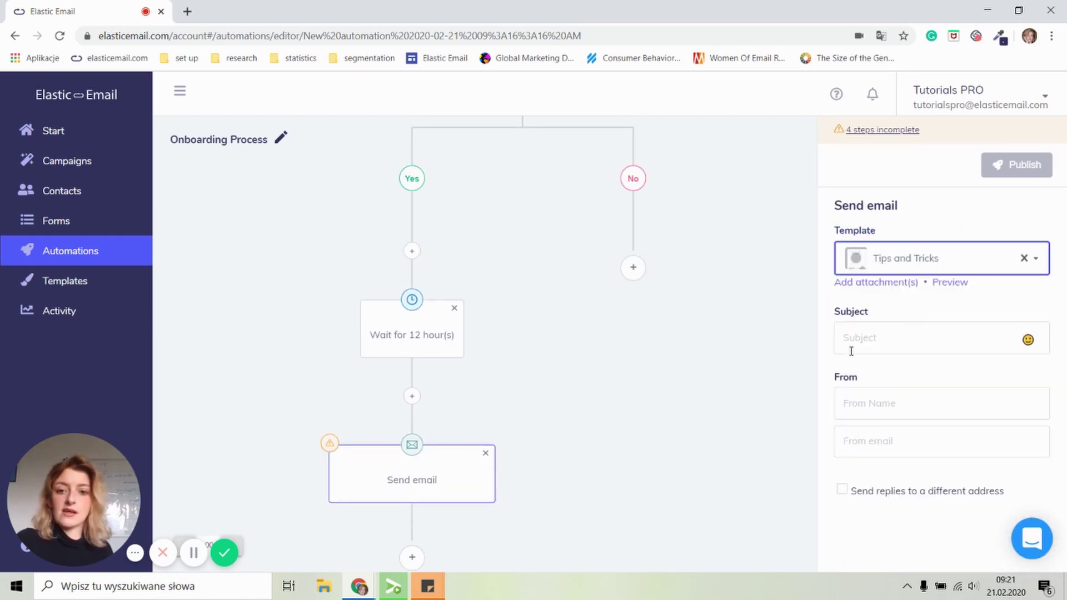
pyautogui.click(664, 410)
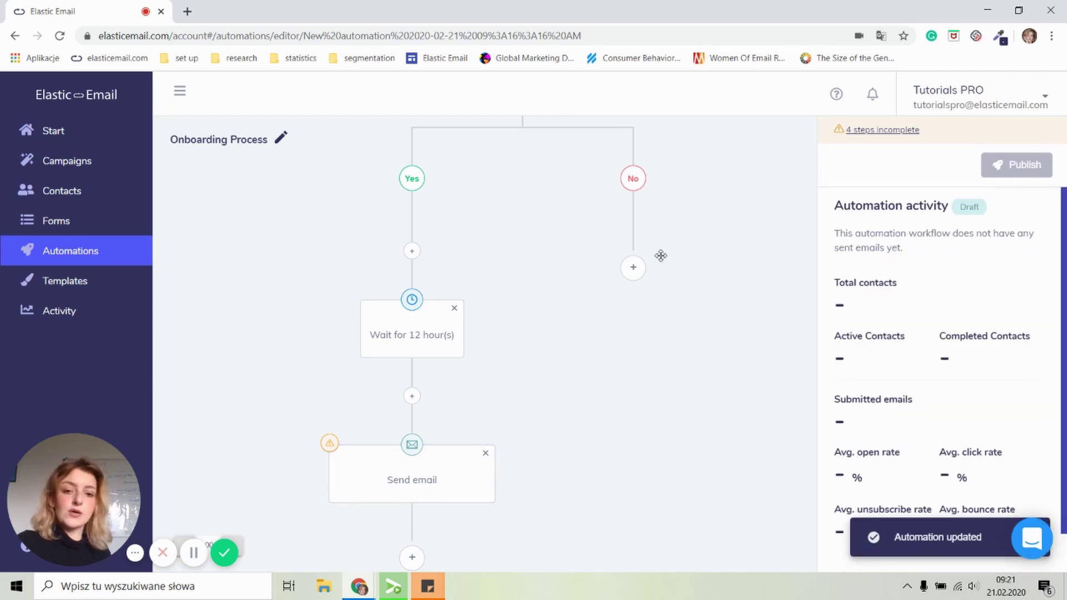
# Add a 24-hour delay step on the second condition's No branch
pyautogui.moveTo(660, 255); pyautogui.dragTo(657, 360)
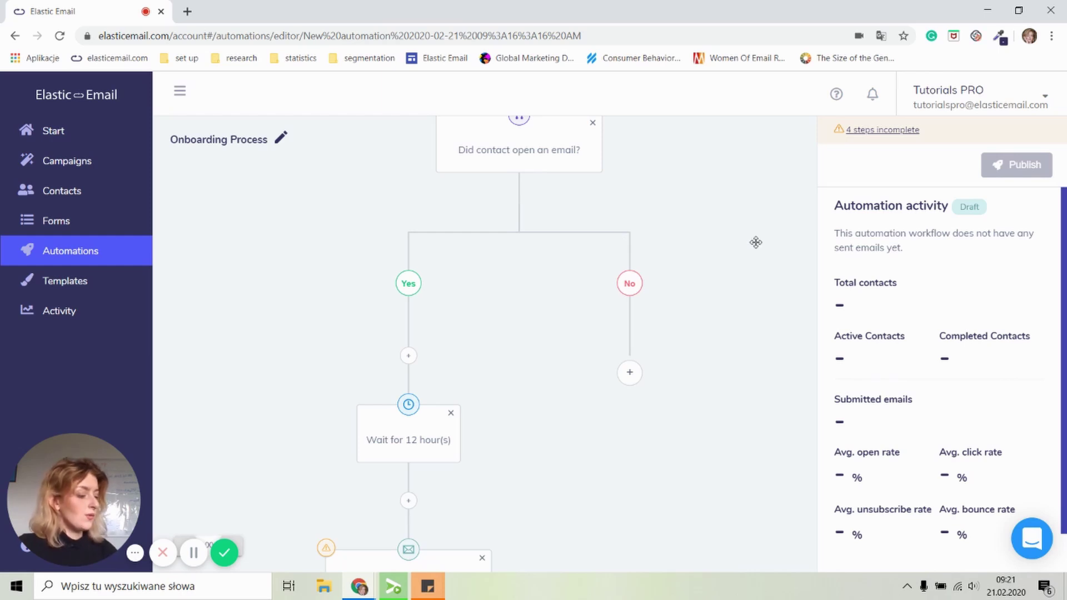
pyautogui.scroll(-1, 638, 378)
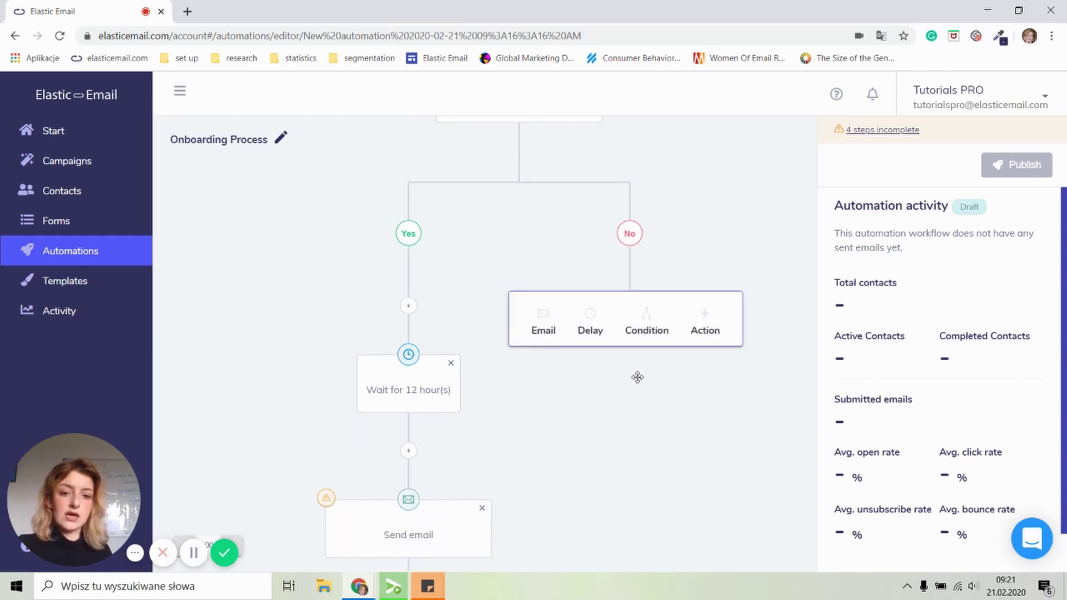
pyautogui.click(590, 327)
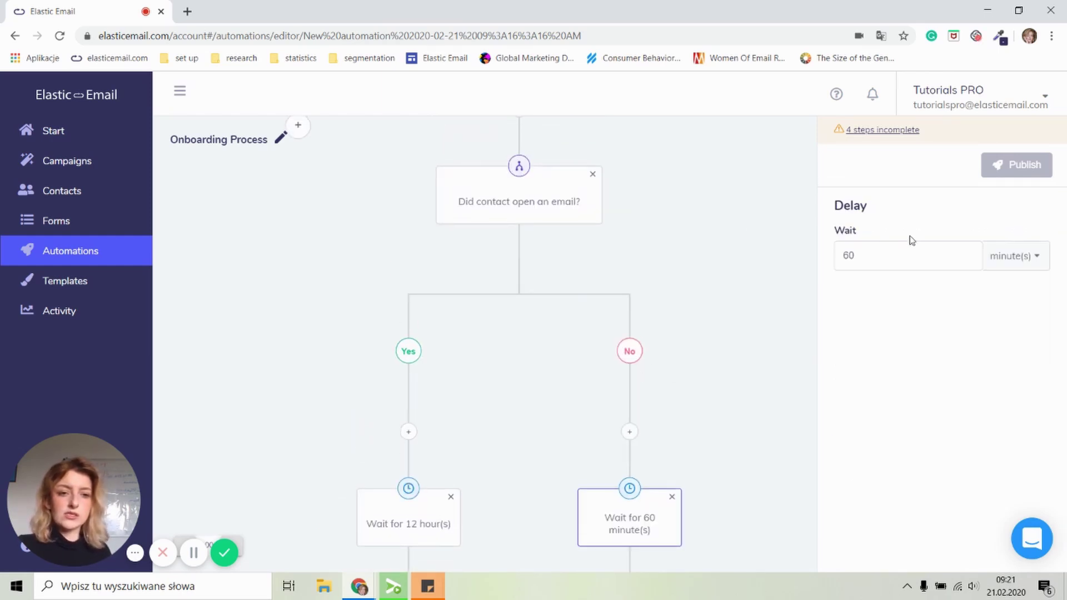
pyautogui.click(1010, 257)
pyautogui.click(756, 242)
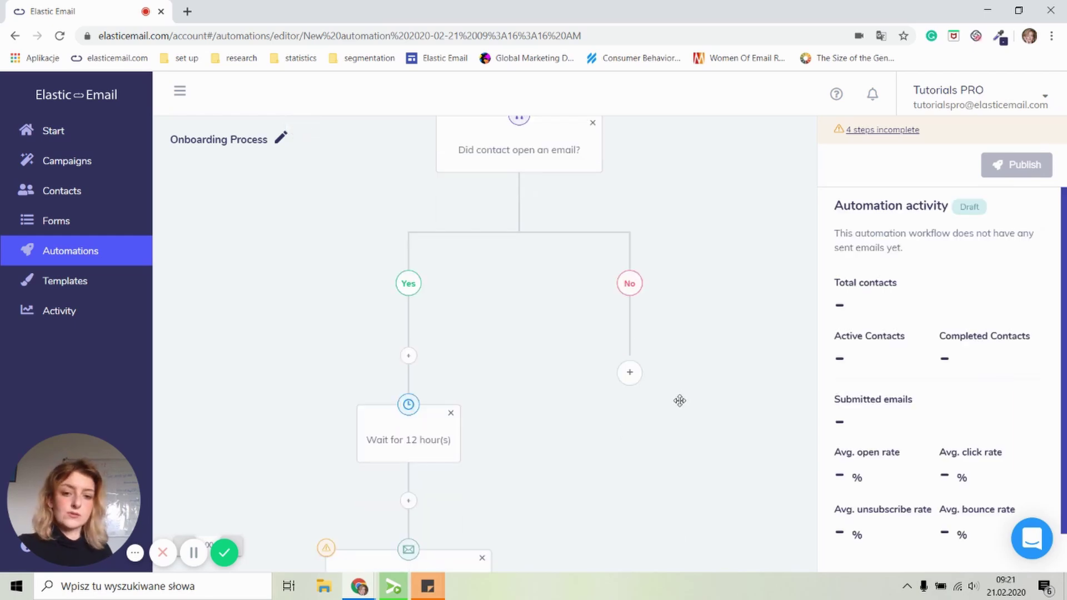
pyautogui.scroll(-1, 636, 376)
pyautogui.click(629, 322)
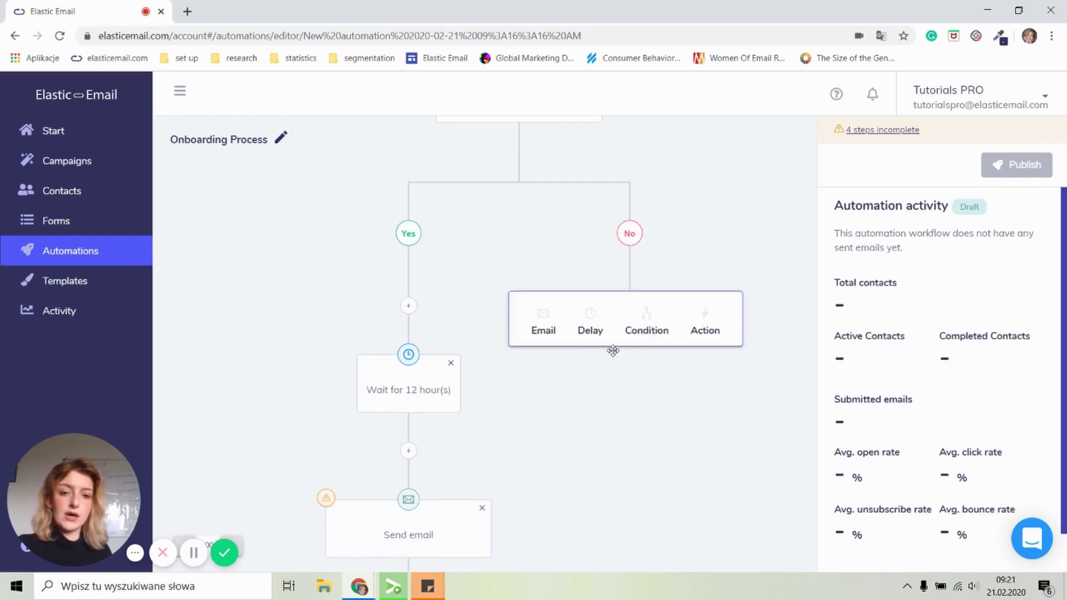
pyautogui.click(589, 328)
pyautogui.click(988, 262)
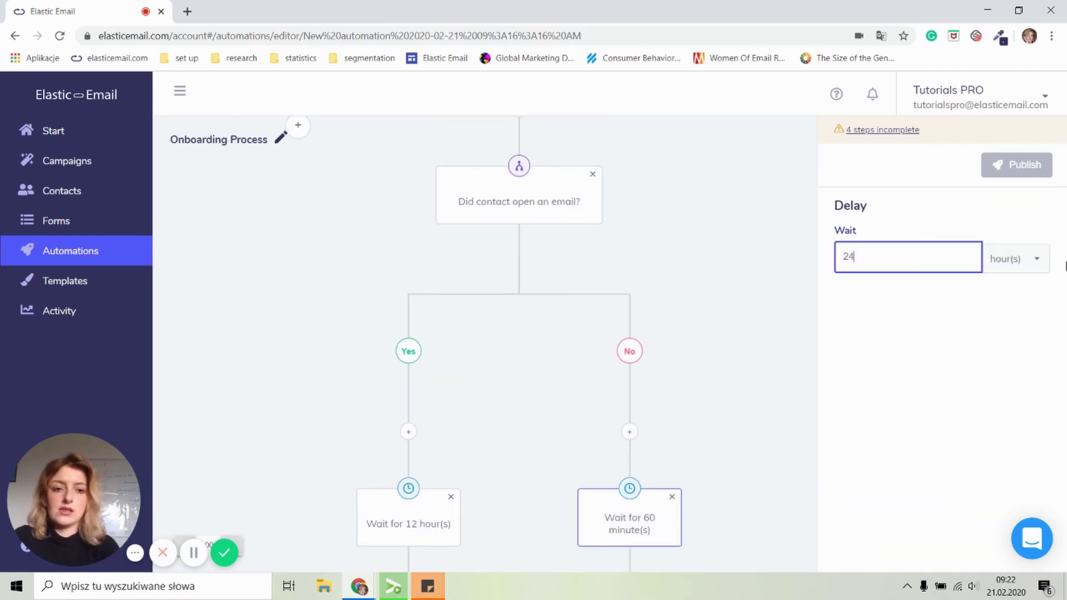
pyautogui.click(687, 300)
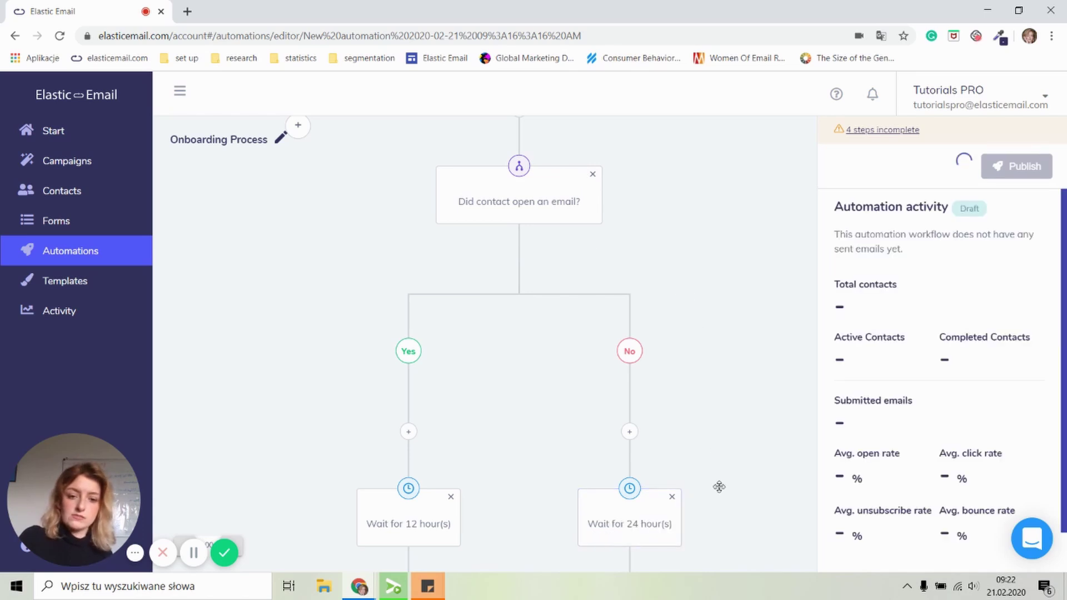
# Follow the 24-hour wait with an email using the 'Are you still interested?' template
pyautogui.moveTo(717, 486); pyautogui.dragTo(706, 246)
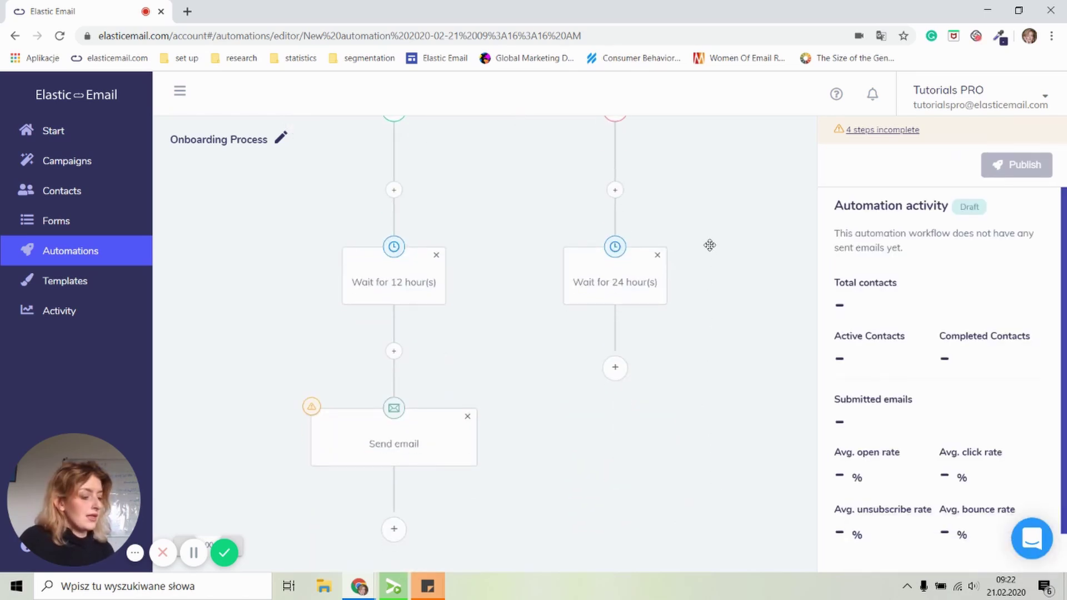
pyautogui.click(615, 368)
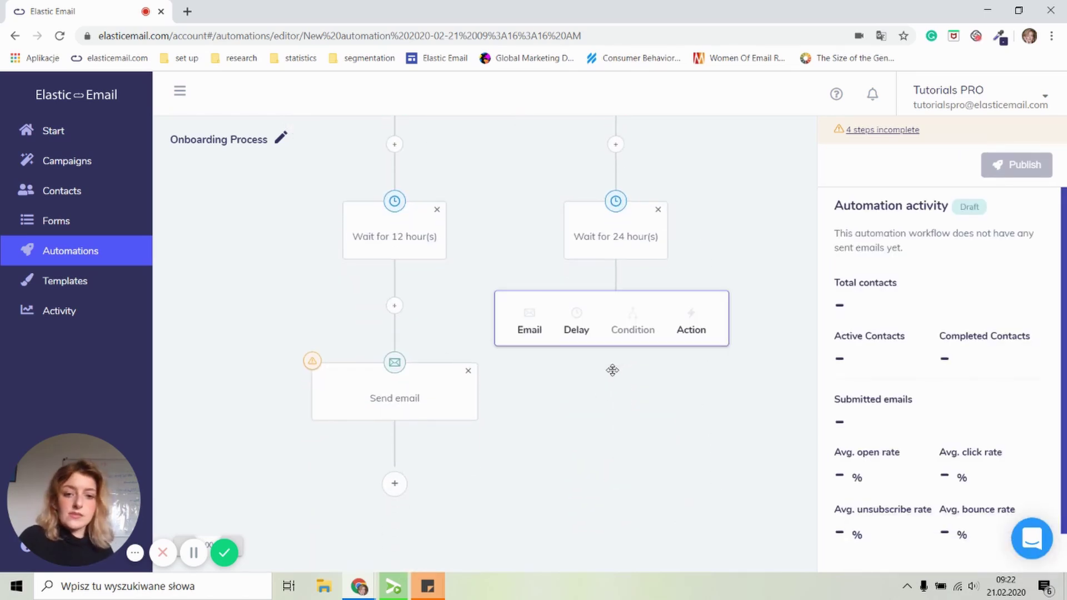
pyautogui.click(531, 331)
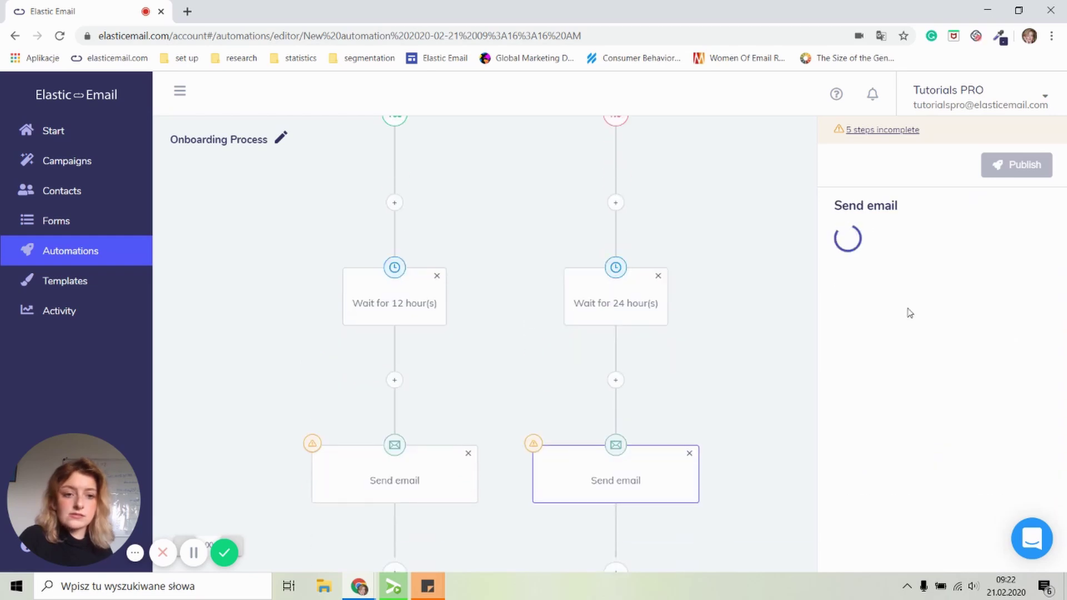
pyautogui.click(934, 255)
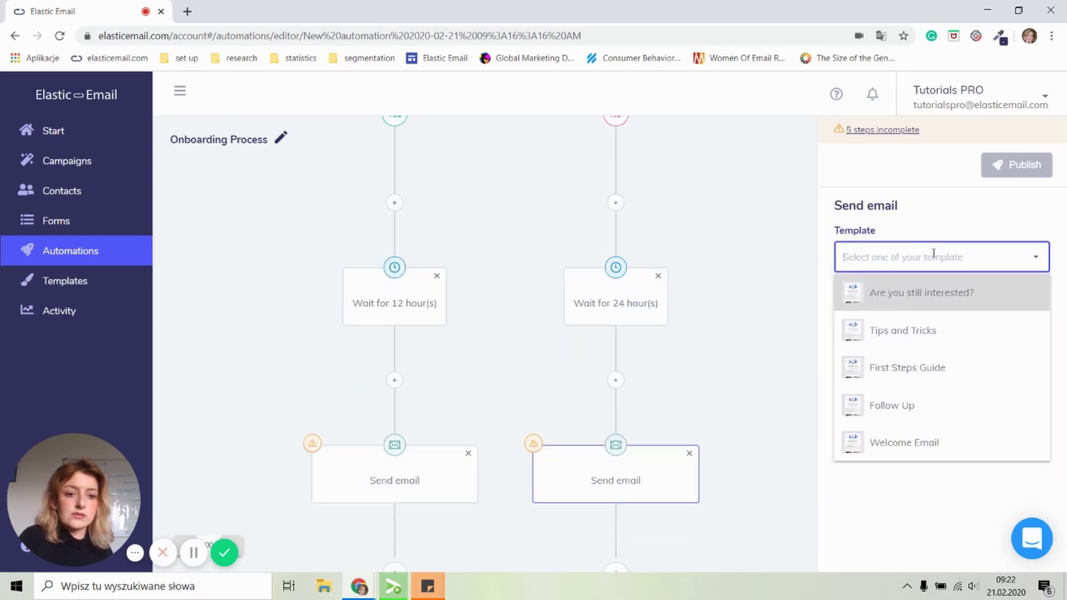
pyautogui.click(927, 298)
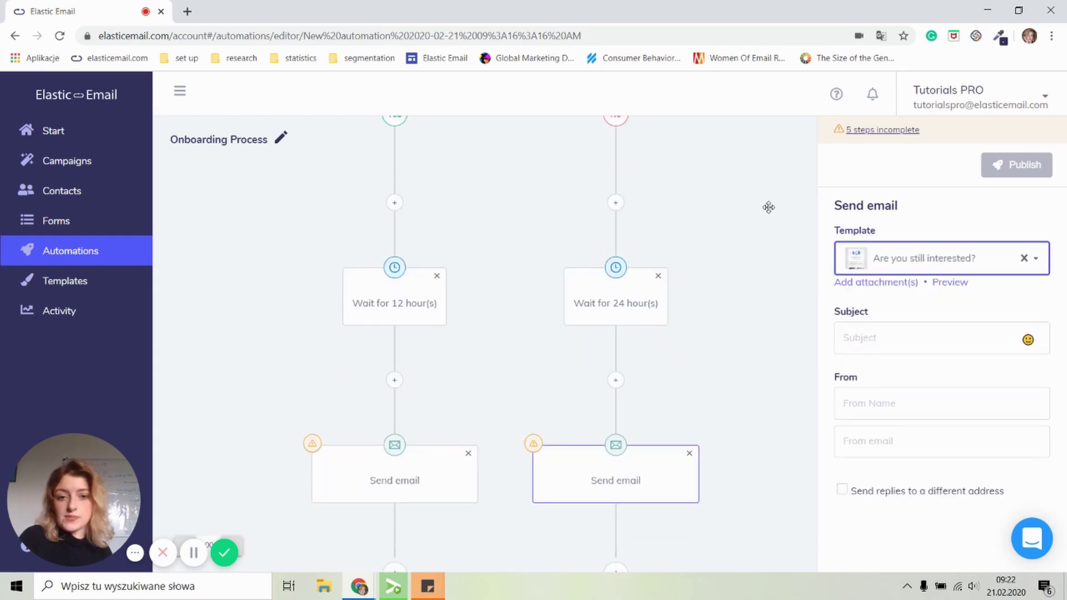
pyautogui.moveTo(770, 207); pyautogui.dragTo(753, 374)
pyautogui.scroll(4, 712, 188)
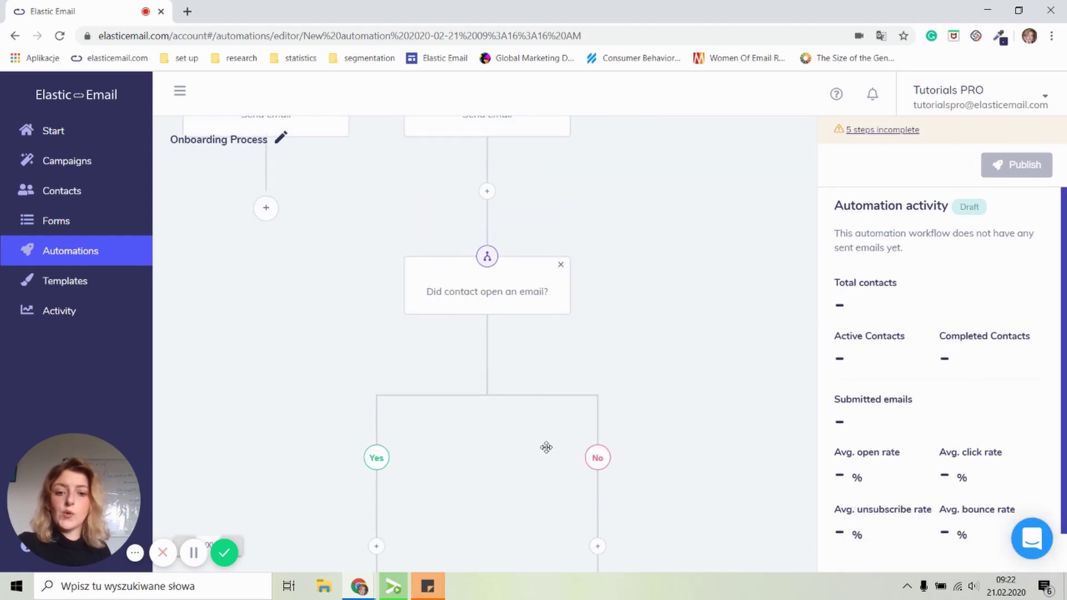
pyautogui.moveTo(704, 184); pyautogui.dragTo(754, 434)
pyautogui.scroll(-10, 645, 333)
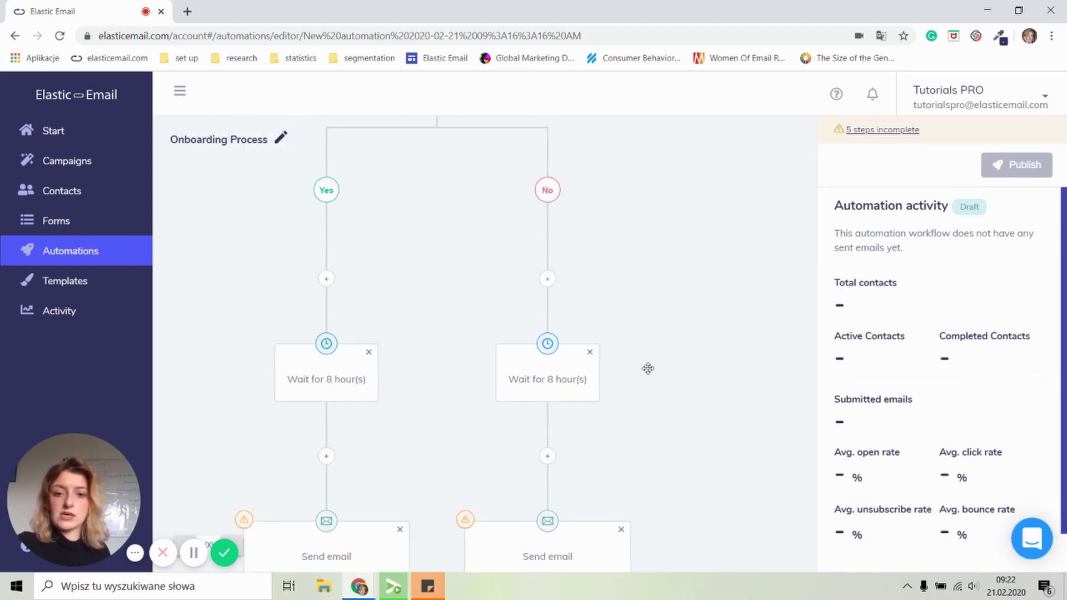
# Add a condition step after the No-branch 'Are you still interested?' email
pyautogui.moveTo(672, 435); pyautogui.dragTo(685, 243)
pyautogui.moveTo(673, 547); pyautogui.dragTo(665, 236)
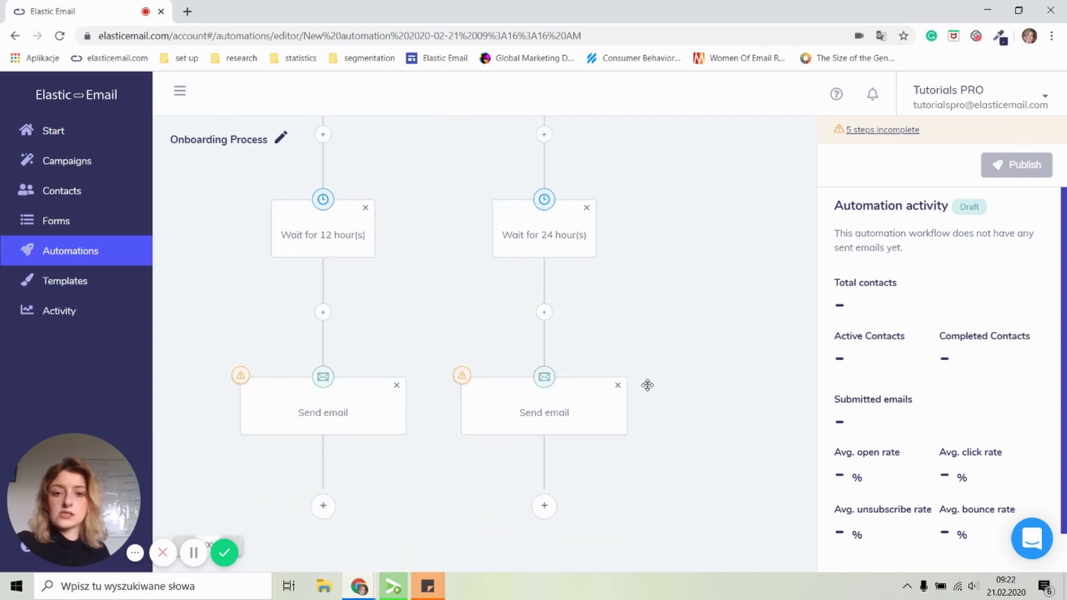
pyautogui.moveTo(646, 383); pyautogui.dragTo(641, 254)
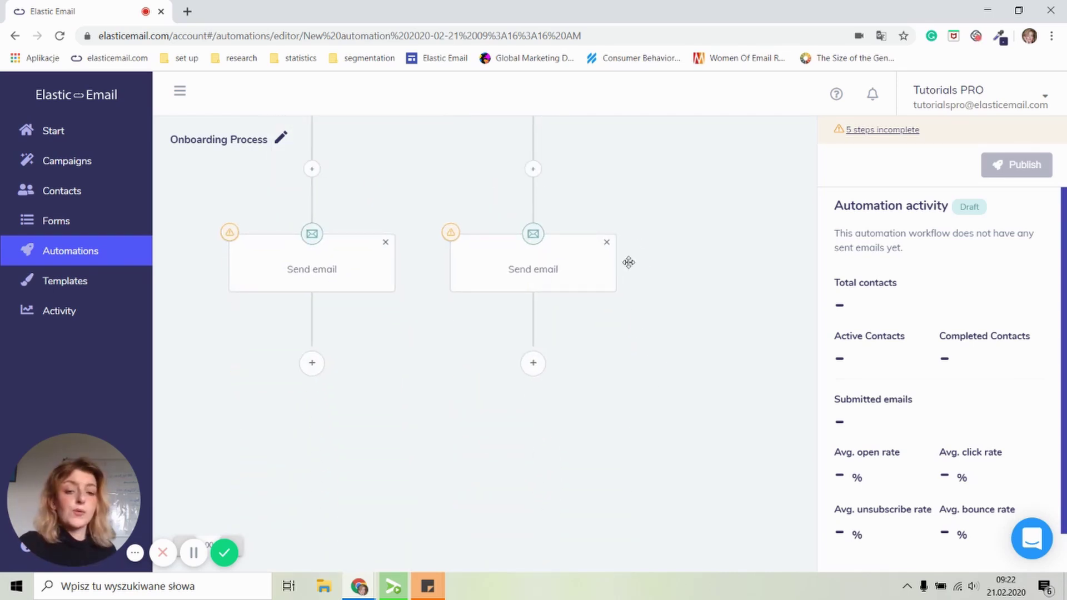
pyautogui.moveTo(532, 367); pyautogui.dragTo(549, 349)
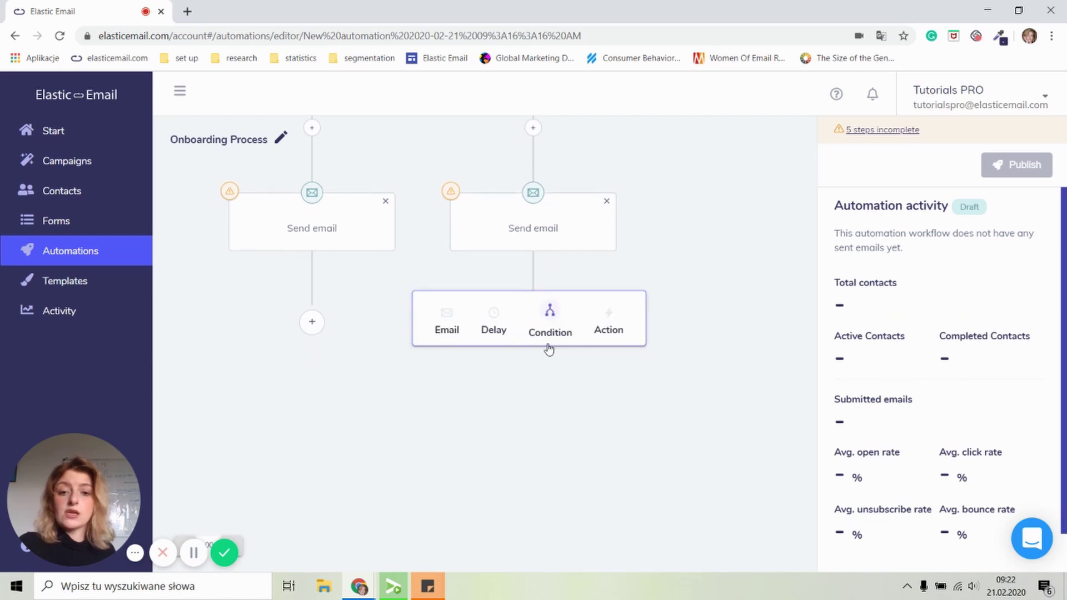
pyautogui.click(549, 331)
pyautogui.moveTo(641, 515); pyautogui.dragTo(617, 131)
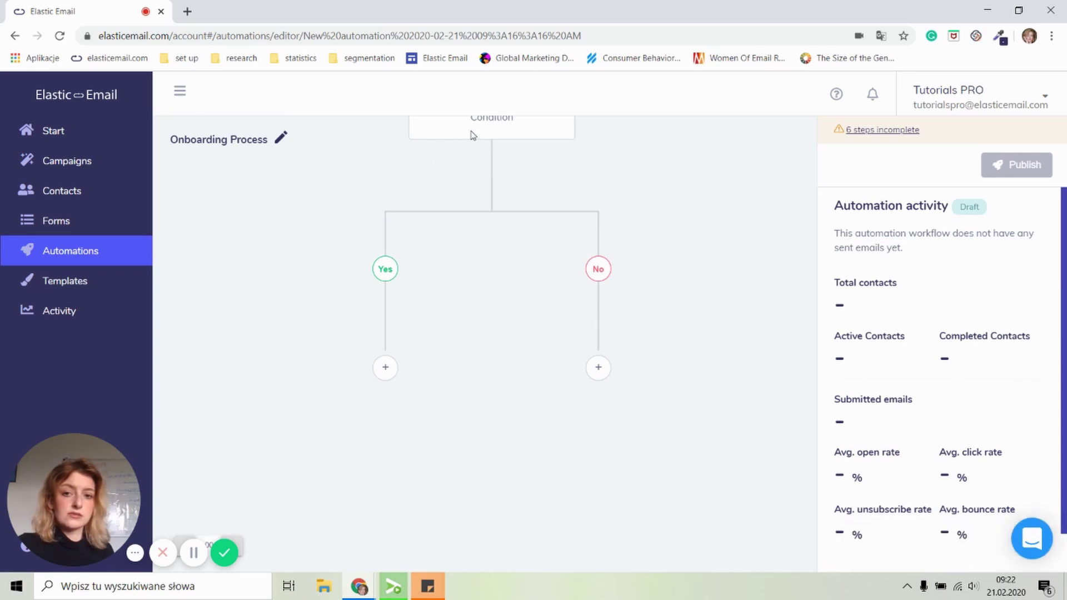
pyautogui.moveTo(527, 186); pyautogui.dragTo(534, 273)
# Set the new condition to Email activity with the rule 'had any link clicked'
pyautogui.click(515, 205)
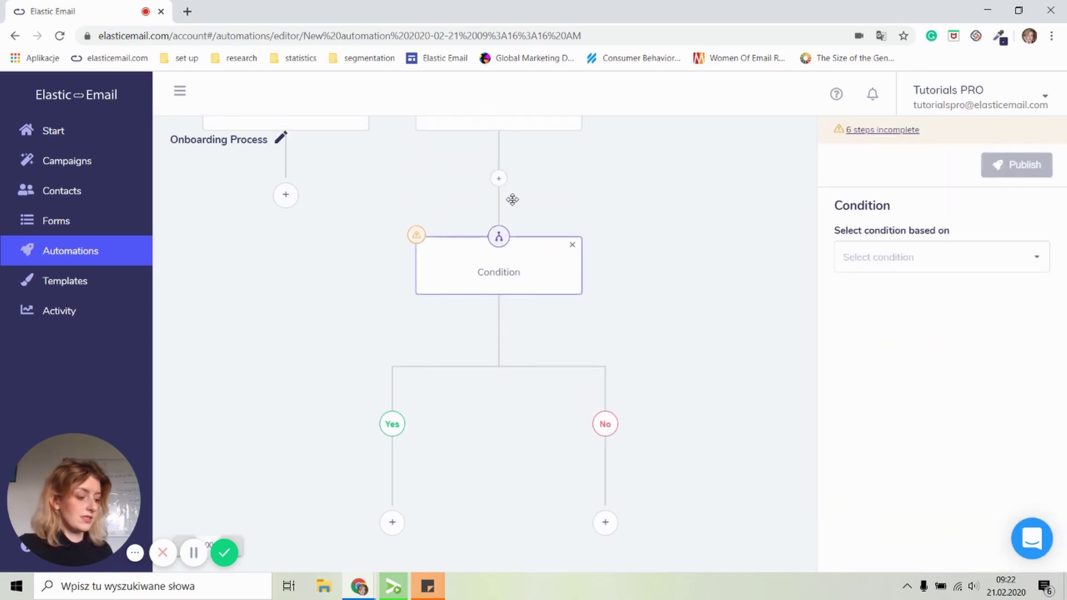
pyautogui.click(393, 523)
pyautogui.click(501, 303)
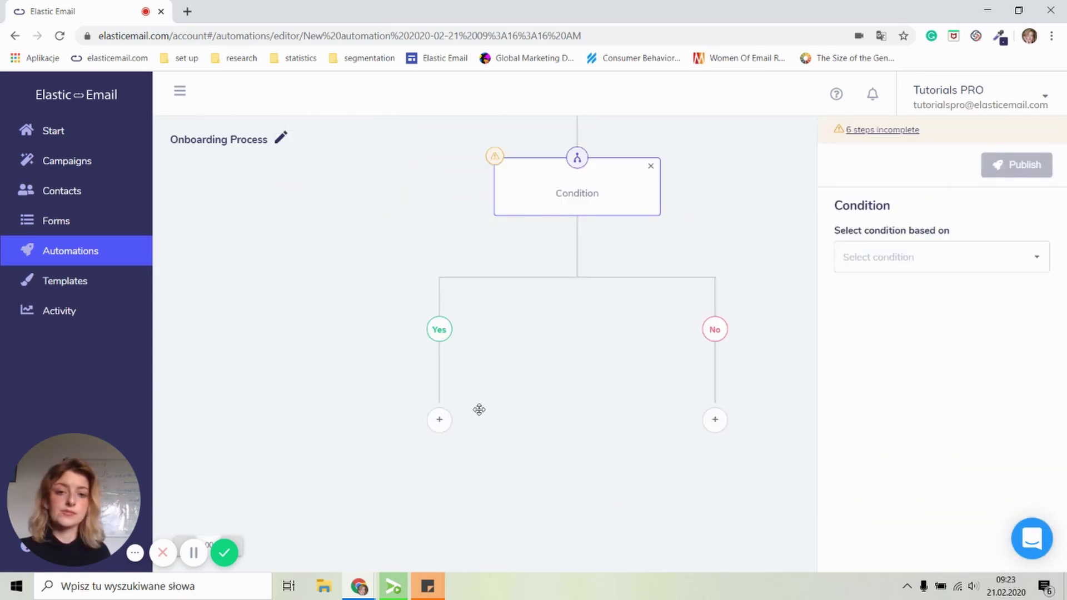
pyautogui.click(934, 259)
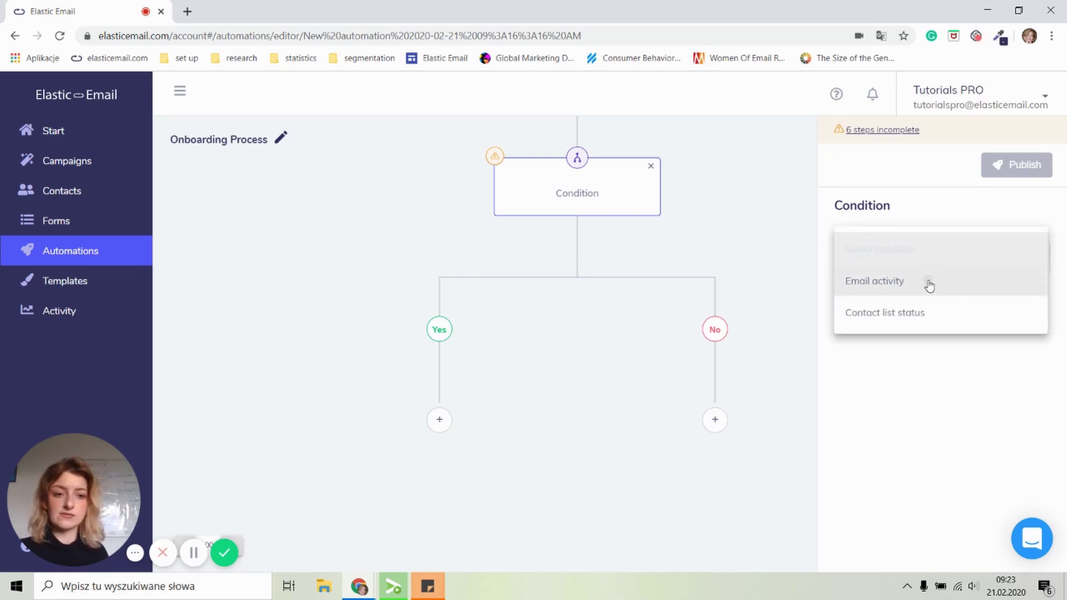
pyautogui.click(930, 286)
pyautogui.click(900, 494)
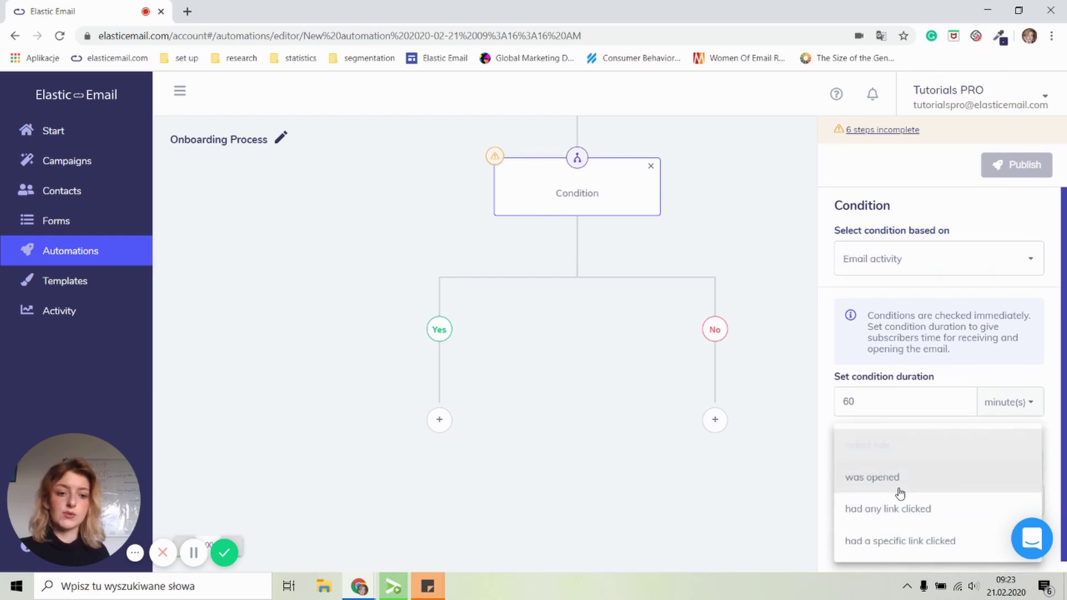
pyautogui.click(876, 517)
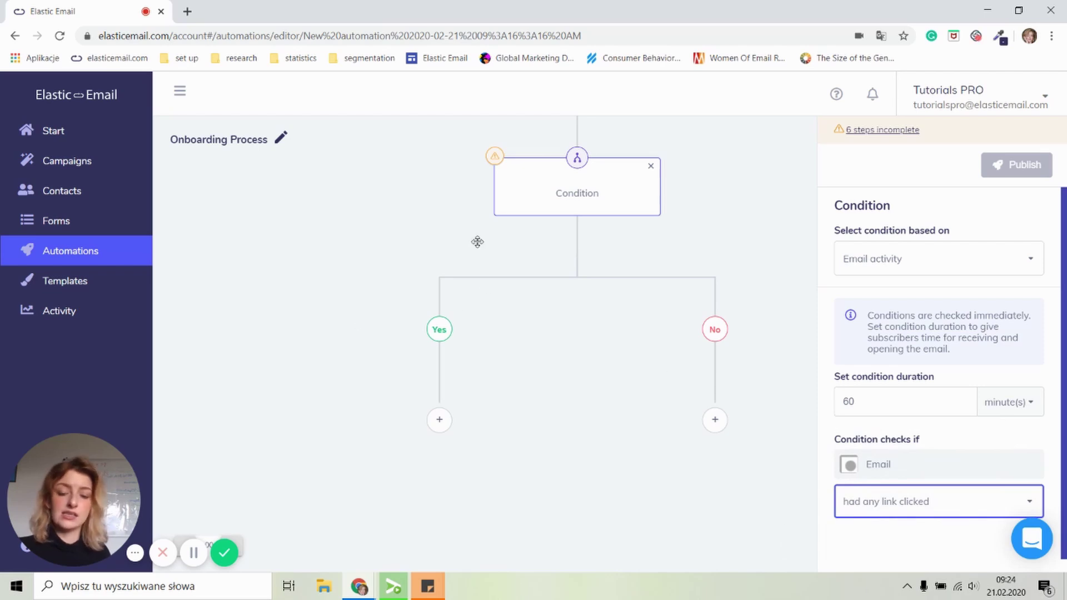
# Add a Yes-branch action that removes contacts from the 'new contacts' list
pyautogui.click(440, 423)
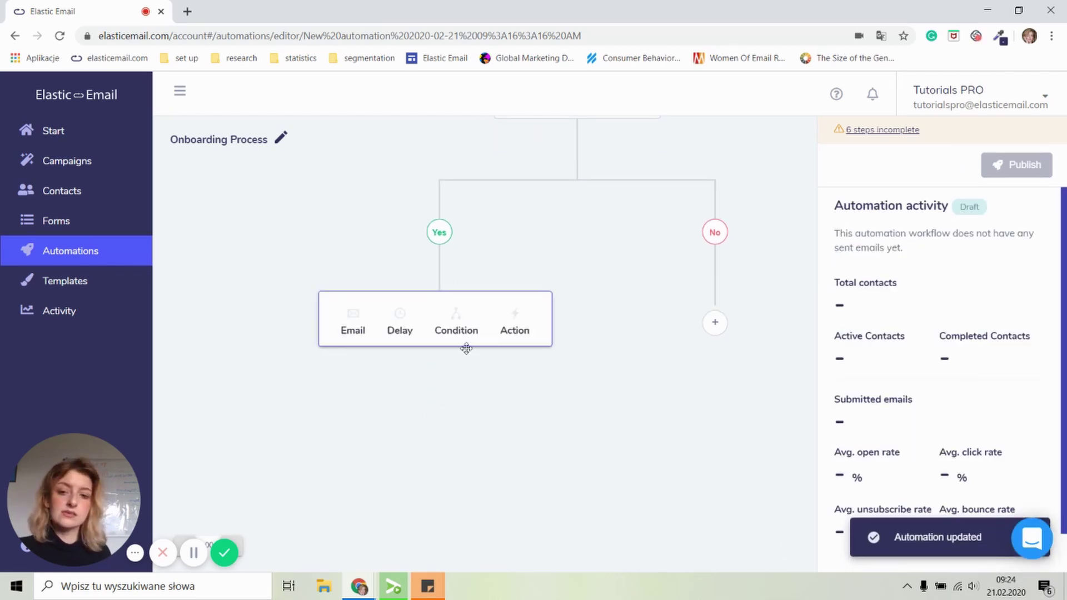
pyautogui.click(520, 333)
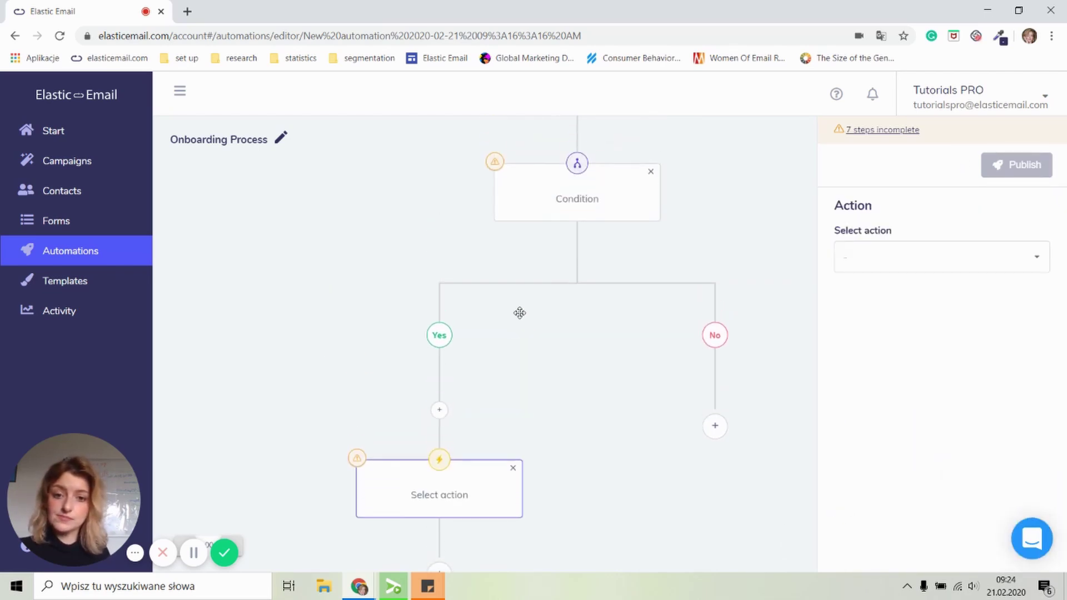
pyautogui.click(945, 247)
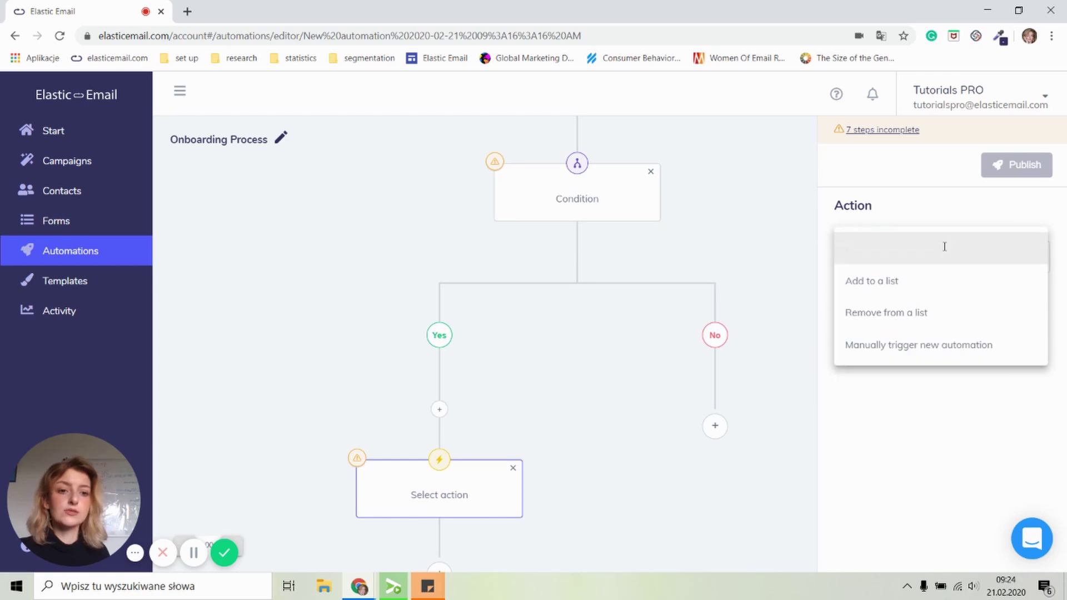
pyautogui.click(917, 324)
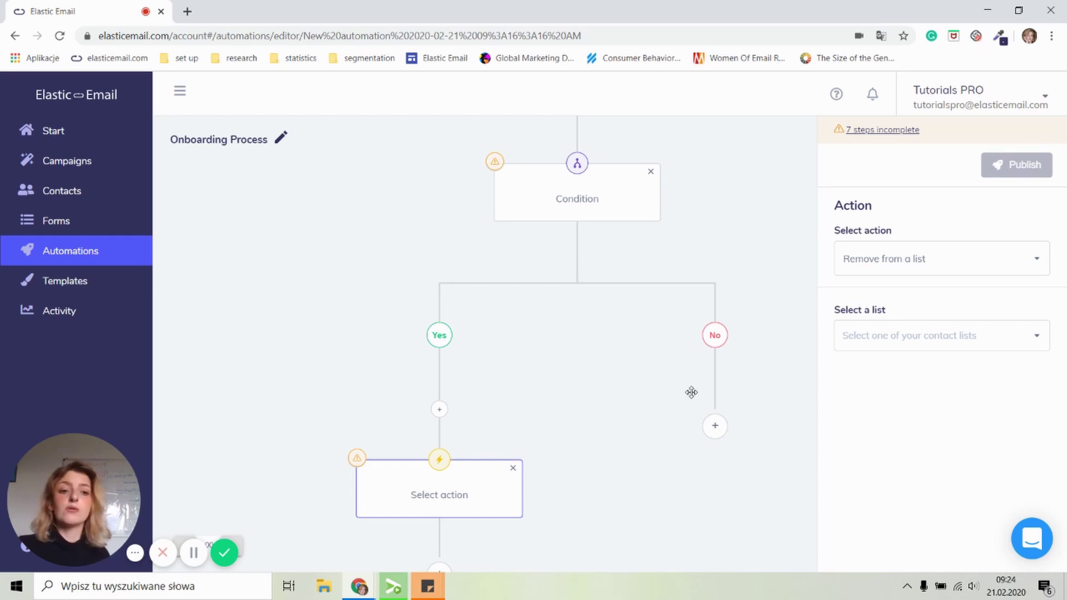
pyautogui.click(922, 328)
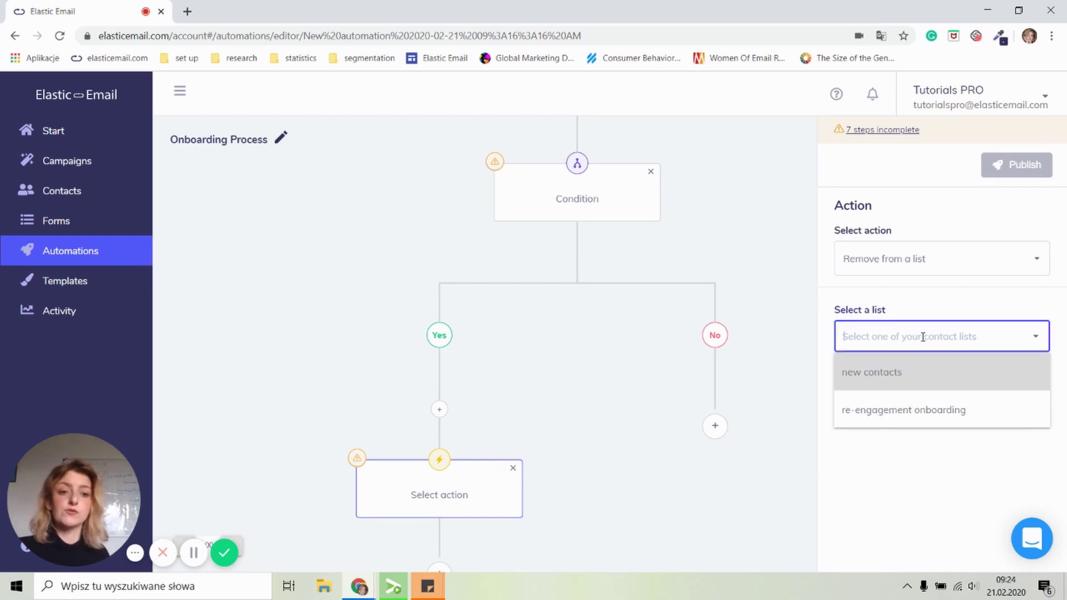
pyautogui.click(887, 379)
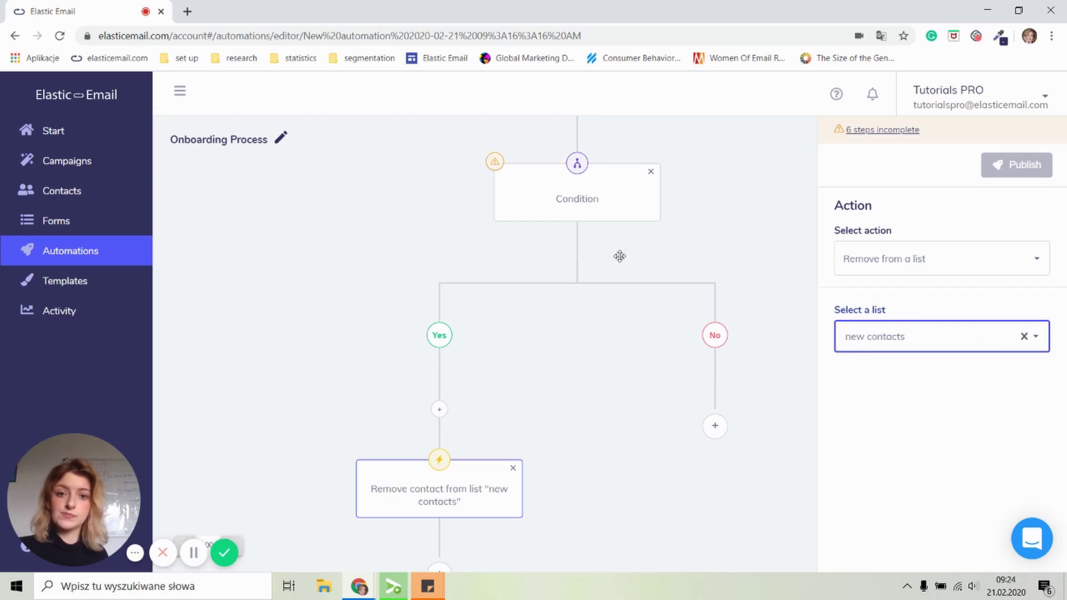
# Add an action on the open-email condition's No branch adding contacts to 're-engagement onboarding'
pyautogui.moveTo(547, 491); pyautogui.dragTo(453, 529)
pyautogui.moveTo(601, 340); pyautogui.dragTo(516, 438)
pyautogui.moveTo(677, 303); pyautogui.dragTo(579, 462)
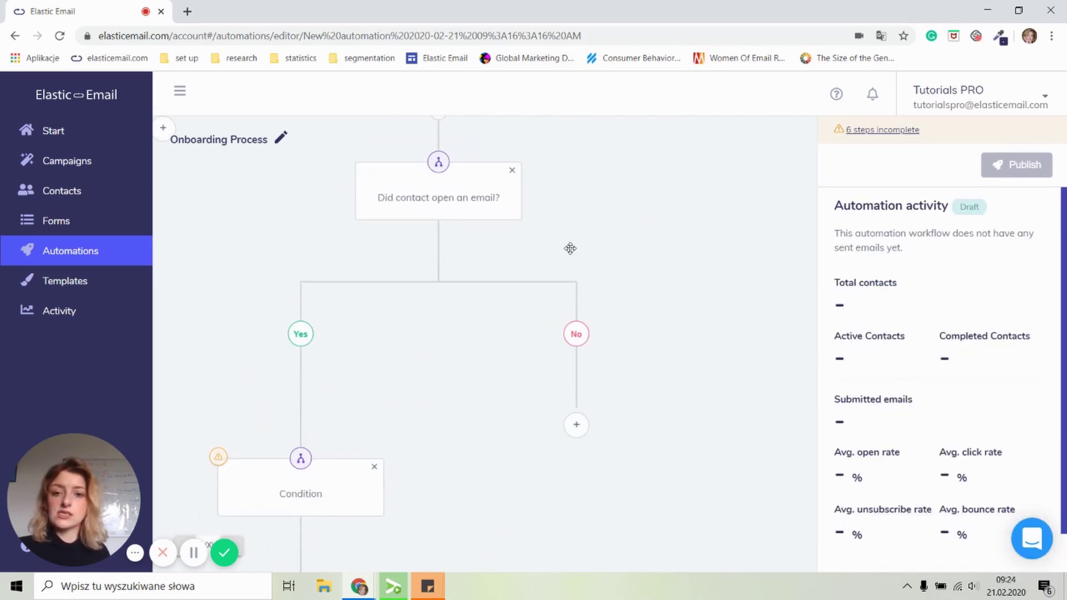
pyautogui.moveTo(691, 441); pyautogui.dragTo(687, 408)
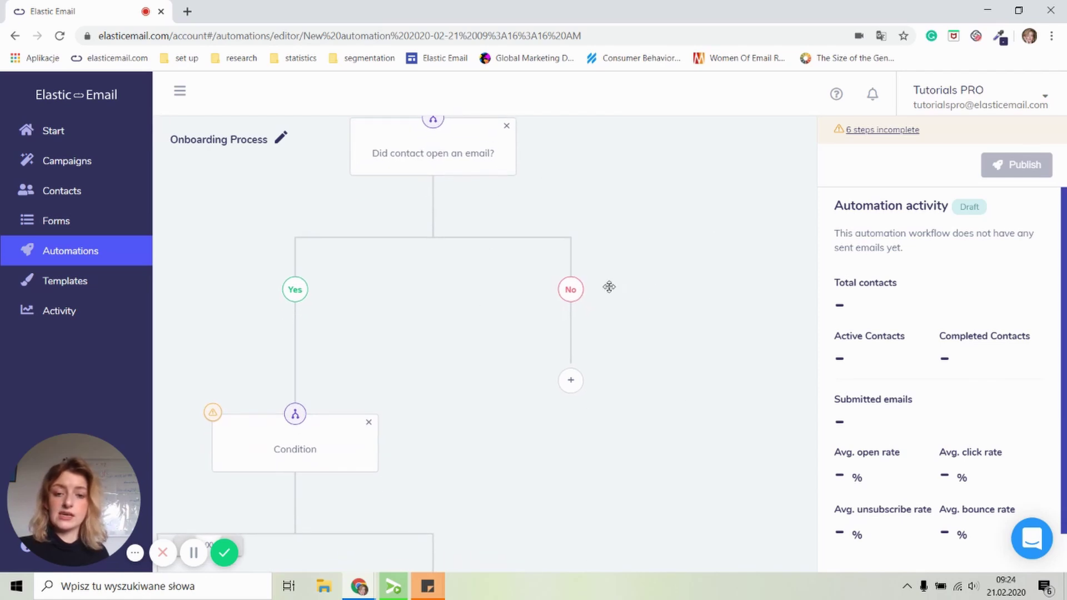
pyautogui.click(568, 383)
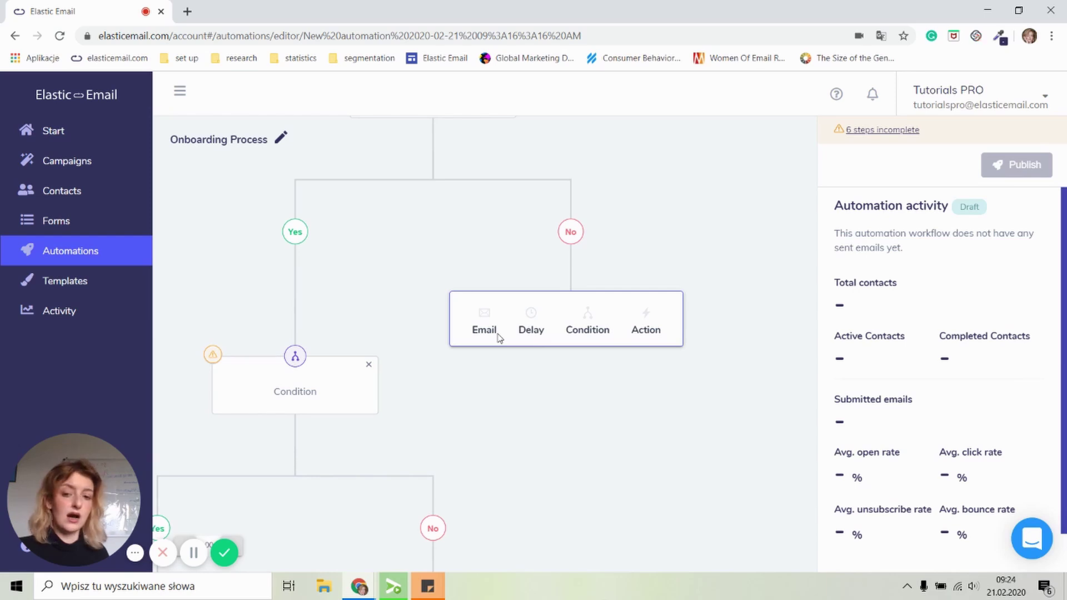
pyautogui.click(647, 328)
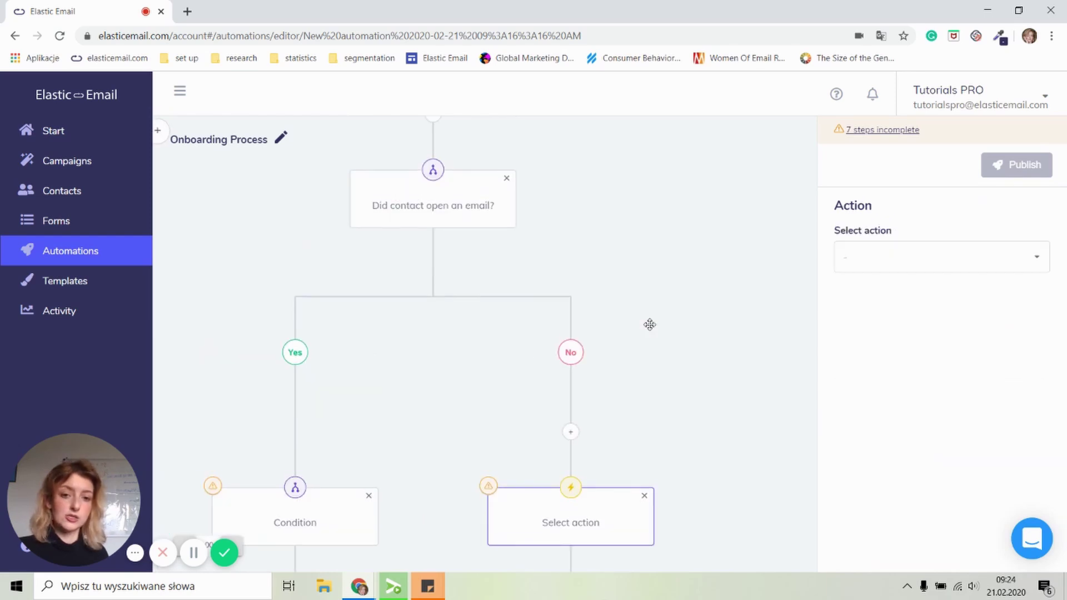
pyautogui.click(912, 255)
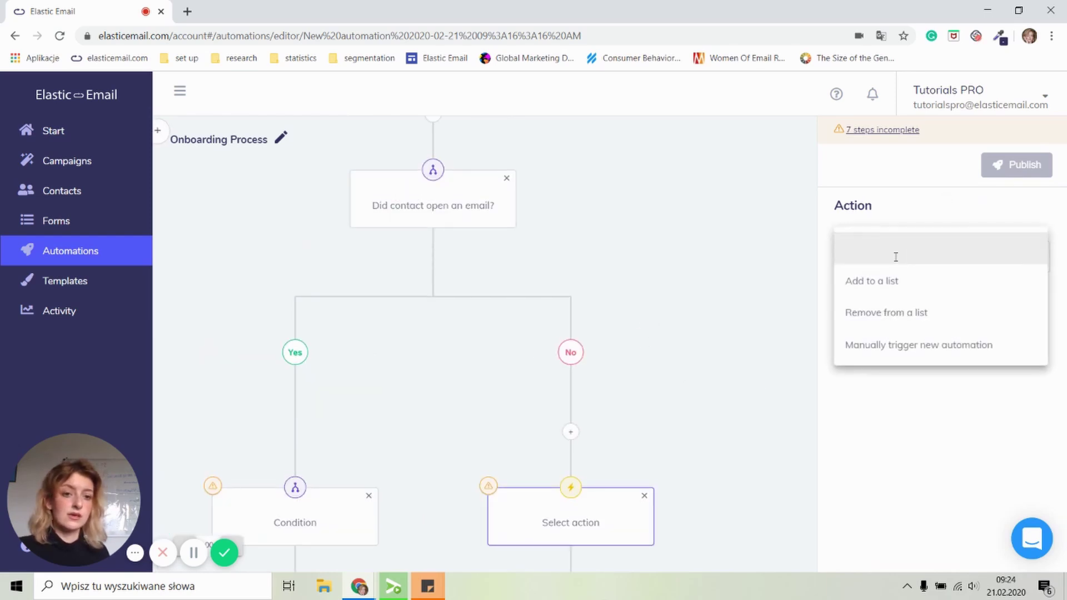
pyautogui.click(876, 291)
pyautogui.click(879, 335)
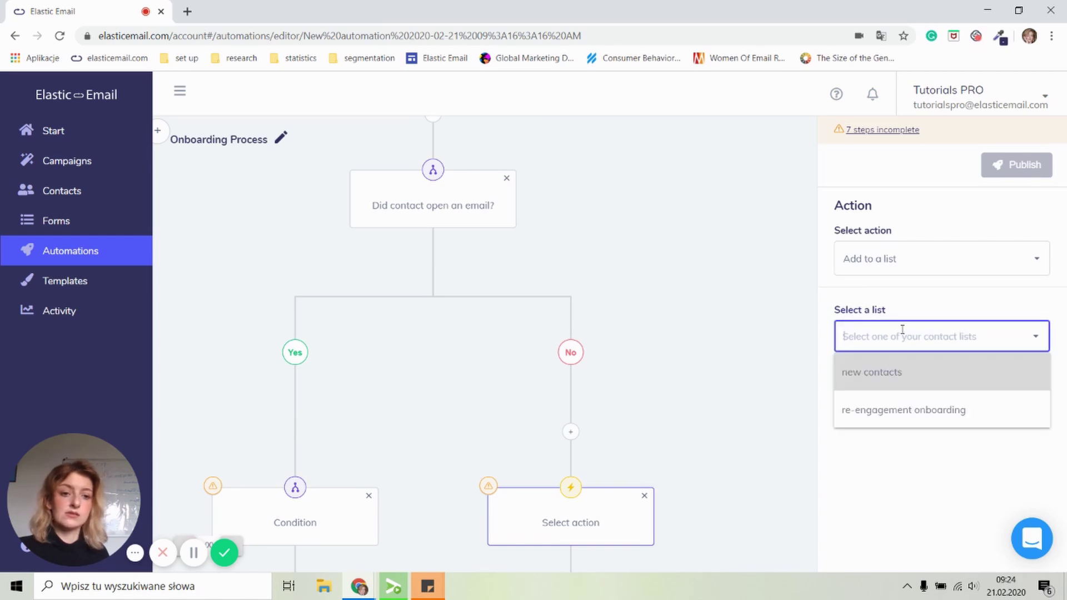
pyautogui.click(875, 412)
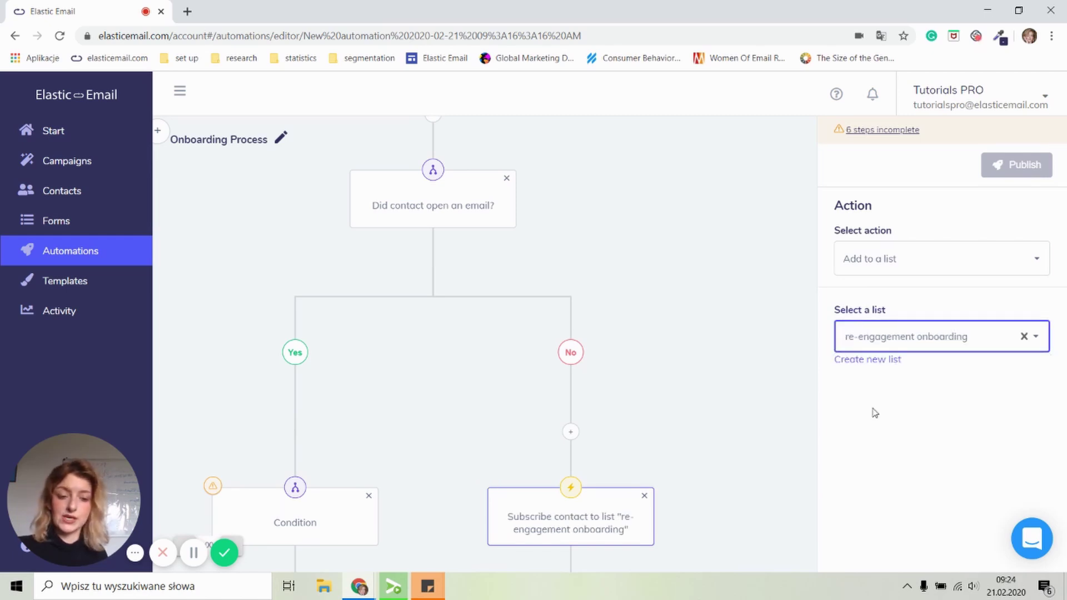
# Add the same 'add to re-engagement onboarding' list action on the nested condition's No branch
pyautogui.moveTo(715, 493); pyautogui.dragTo(767, 269)
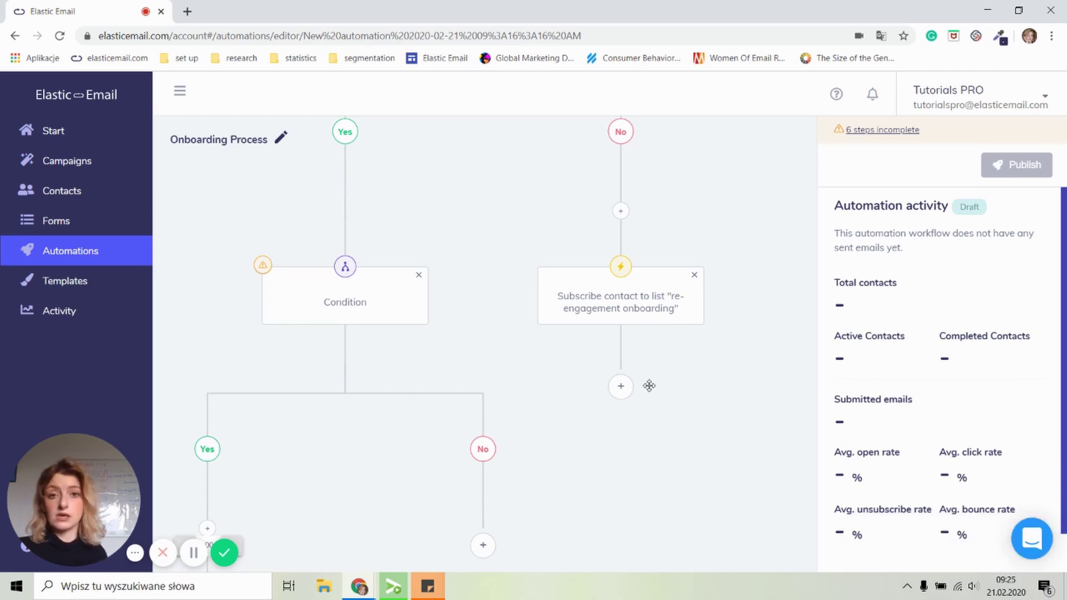
pyautogui.scroll(-3, 400, 243)
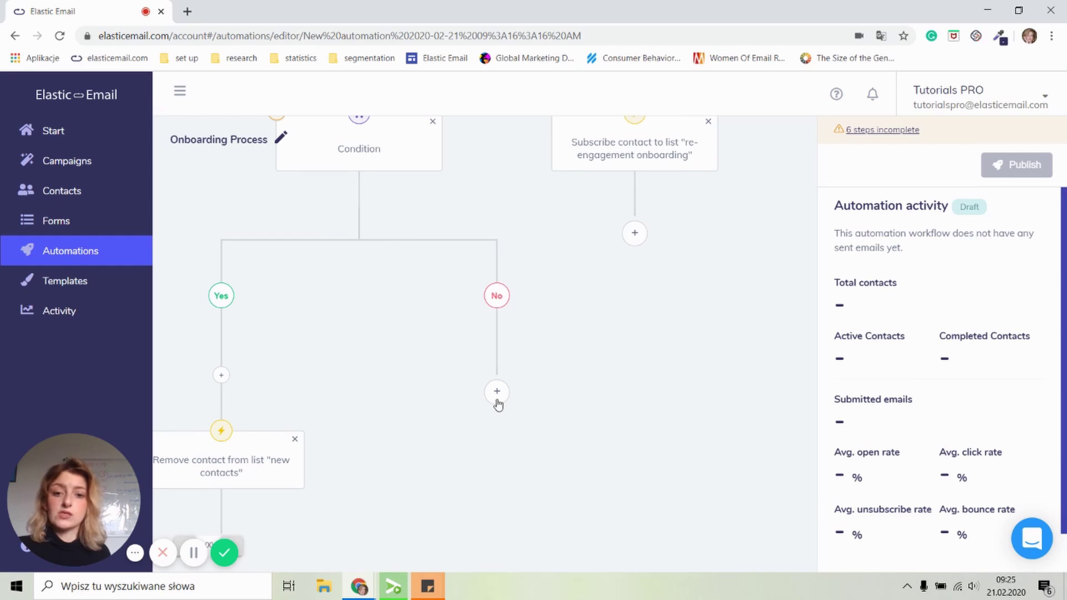
pyautogui.scroll(-1, 500, 398)
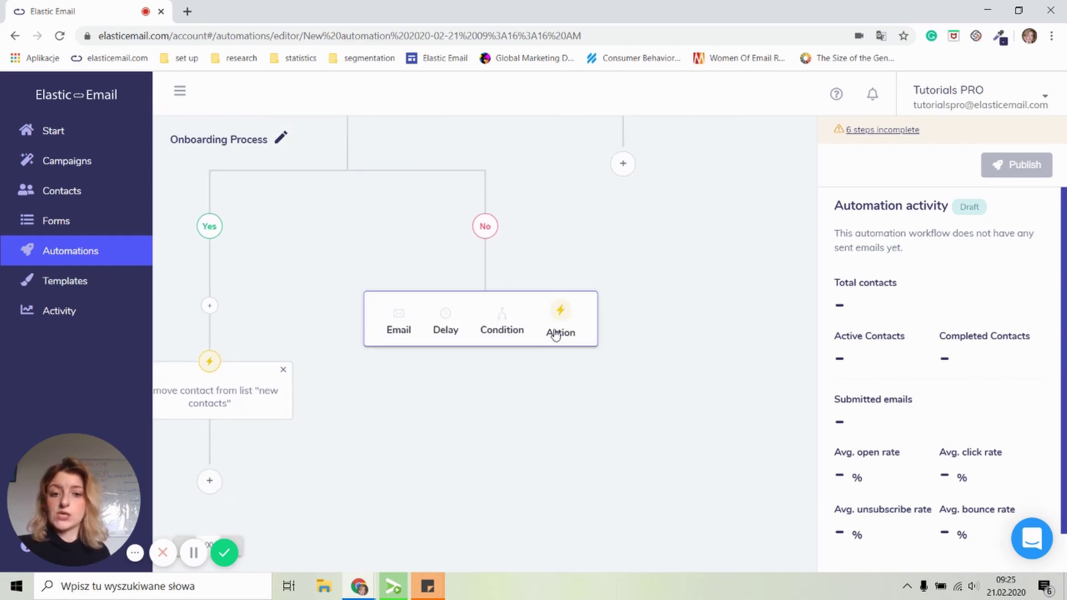
pyautogui.click(555, 334)
pyautogui.click(924, 265)
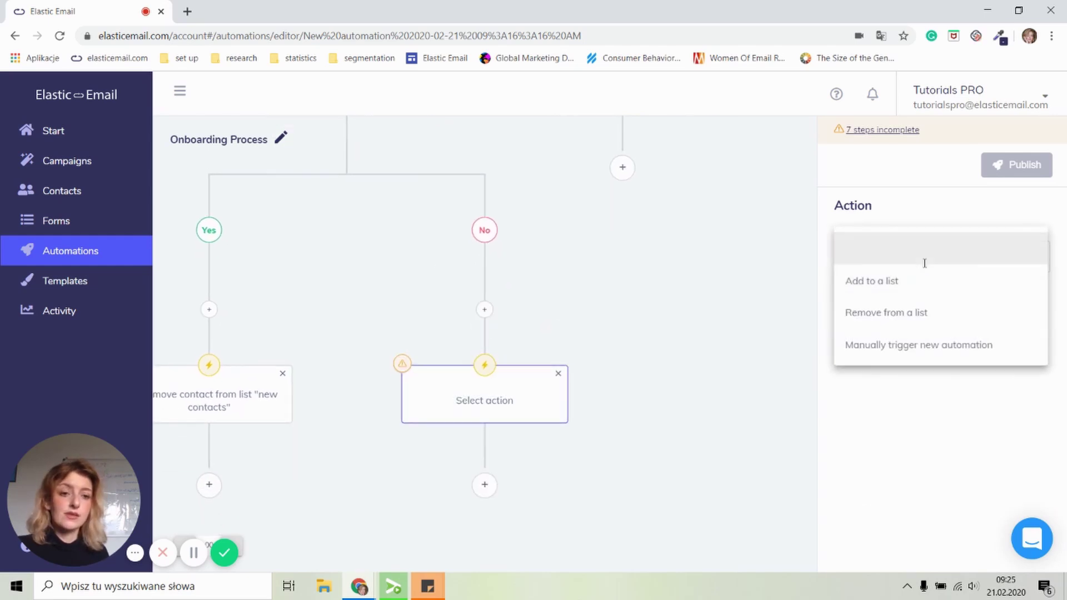
pyautogui.click(907, 284)
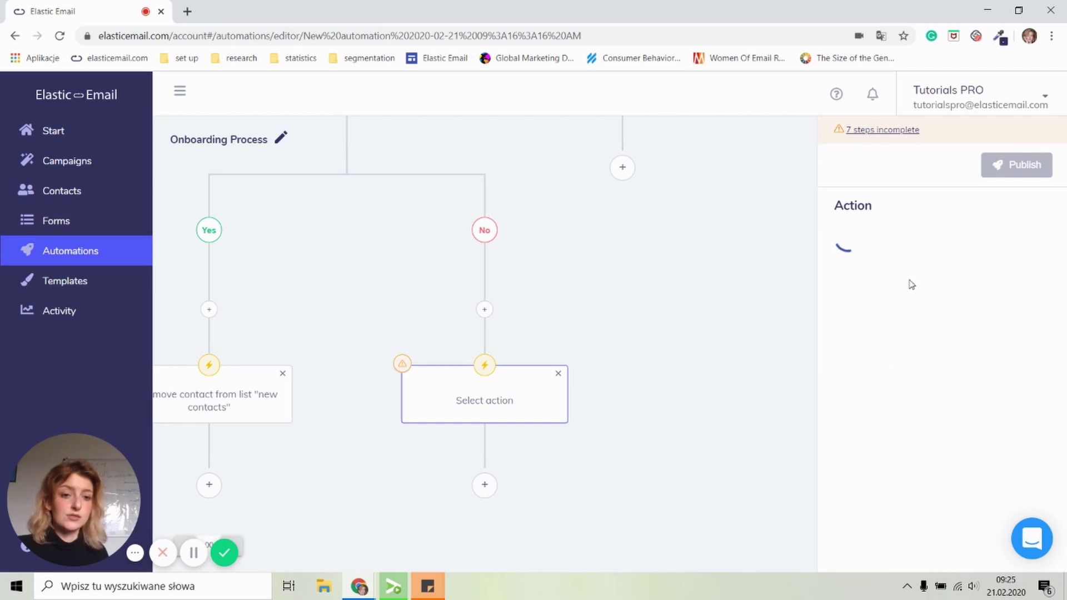
pyautogui.click(888, 328)
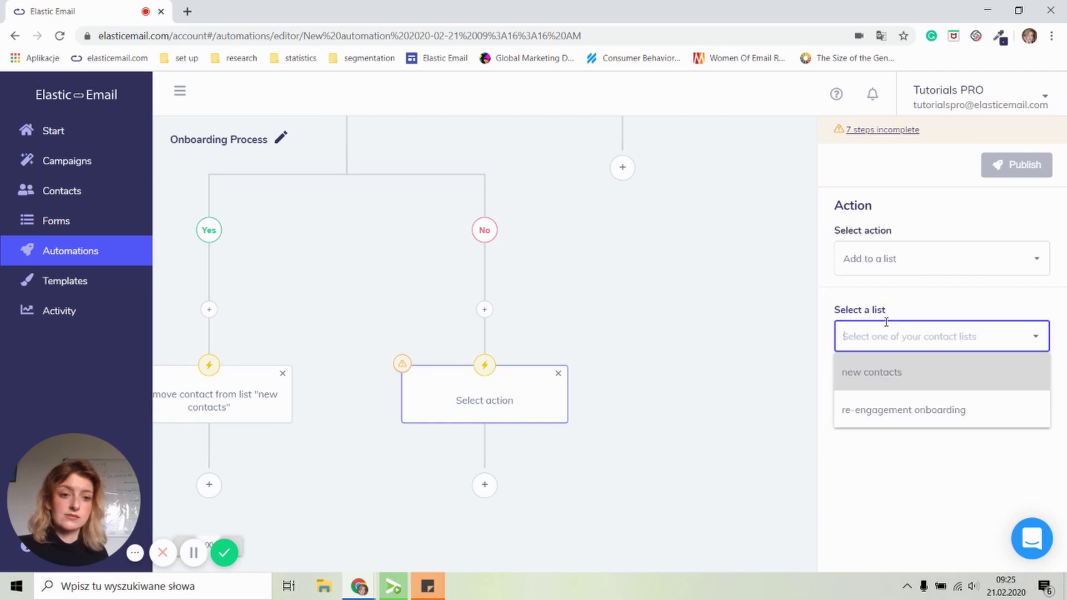
pyautogui.click(851, 409)
pyautogui.click(593, 432)
pyautogui.moveTo(579, 283); pyautogui.dragTo(578, 503)
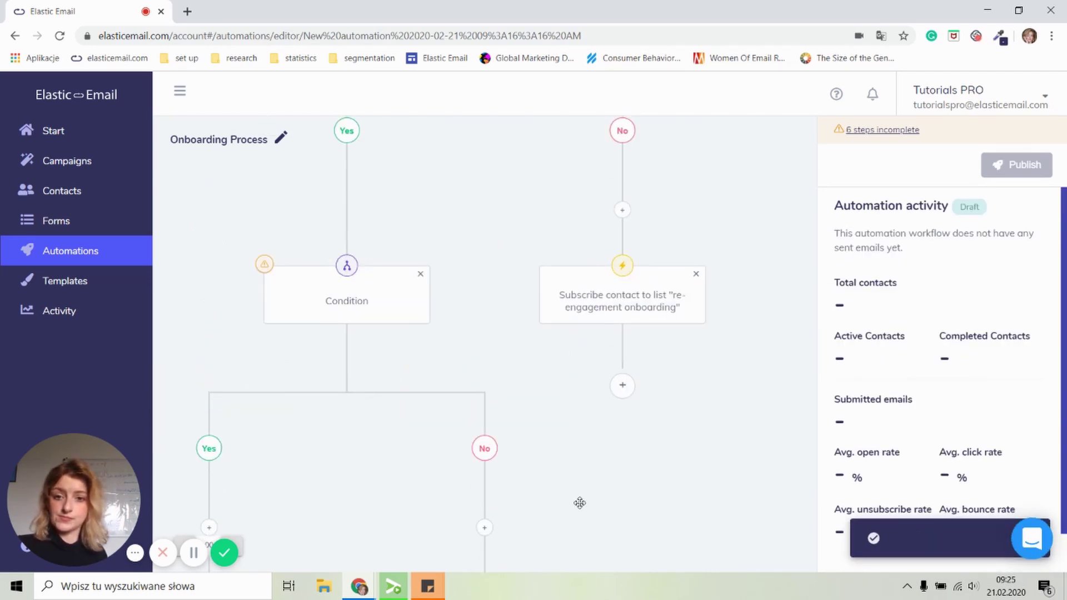
pyautogui.moveTo(557, 448); pyautogui.dragTo(659, 439)
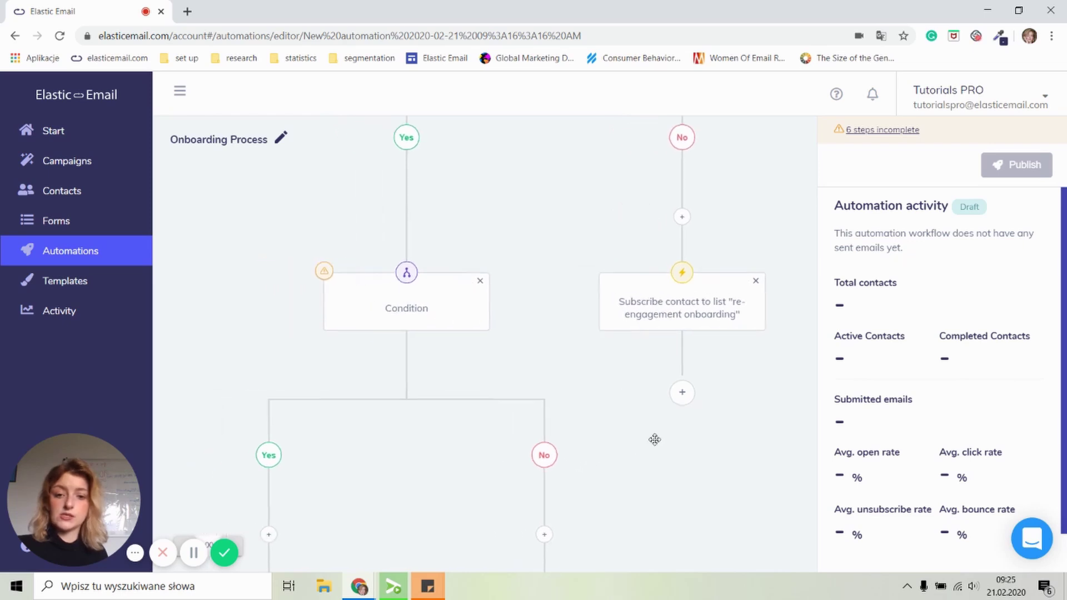
pyautogui.scroll(-3, 598, 371)
pyautogui.moveTo(590, 281); pyautogui.dragTo(594, 448)
pyautogui.moveTo(638, 215); pyautogui.dragTo(638, 346)
pyautogui.moveTo(652, 238); pyautogui.dragTo(676, 316)
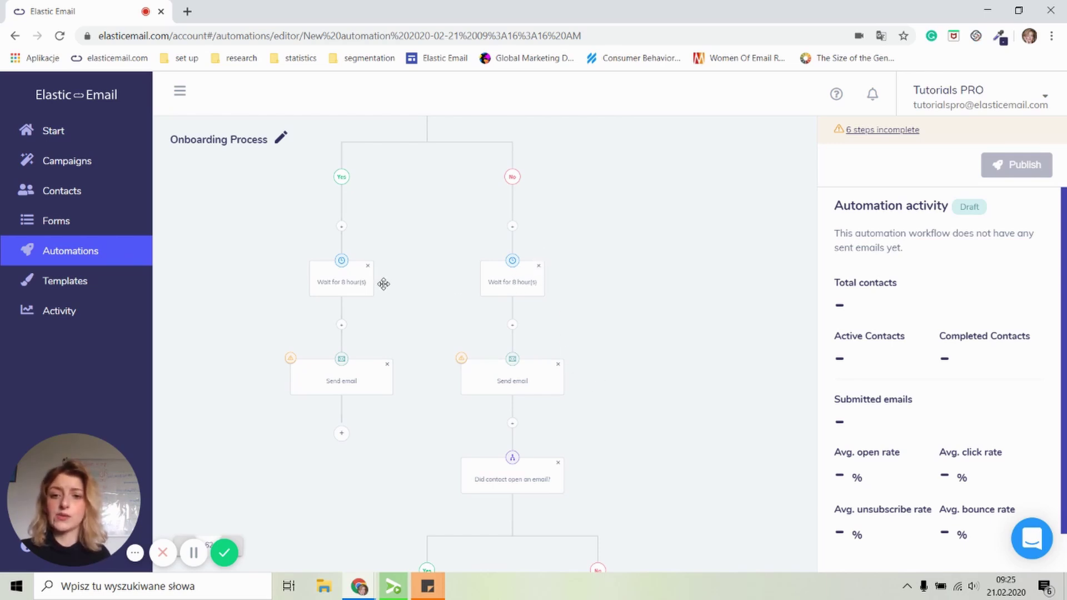
pyautogui.moveTo(380, 257); pyautogui.dragTo(400, 472)
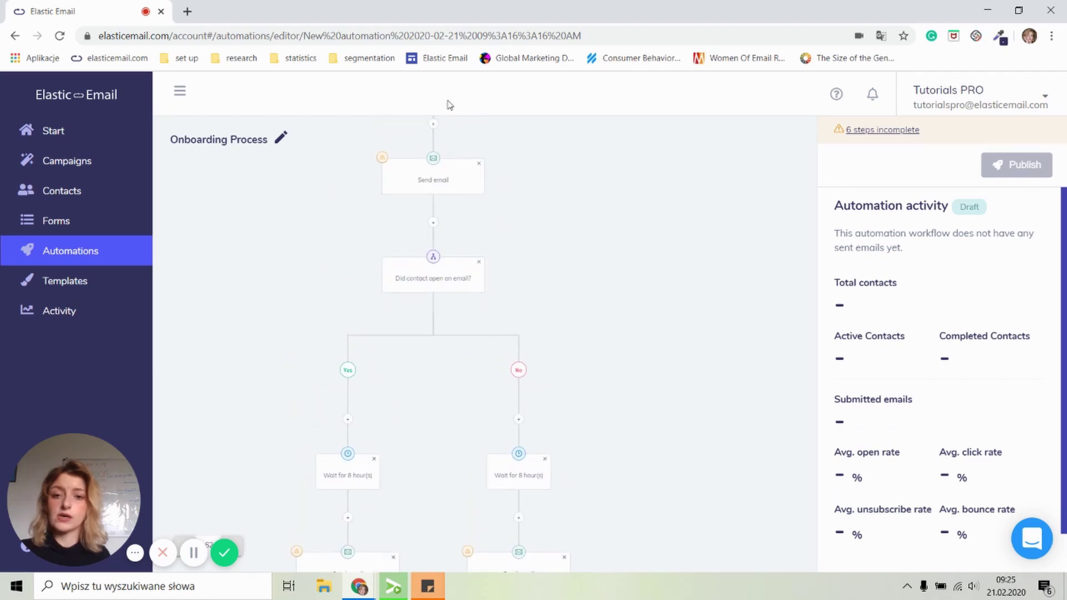
pyautogui.moveTo(545, 198); pyautogui.dragTo(528, 312)
pyautogui.scroll(-5, 517, 439)
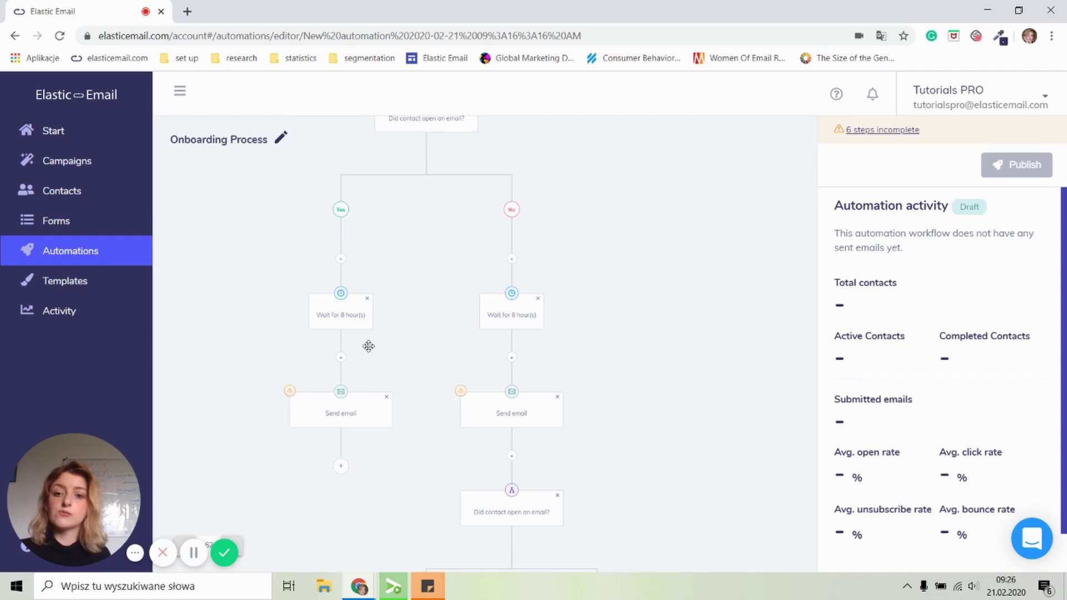
pyautogui.scroll(1, 369, 346)
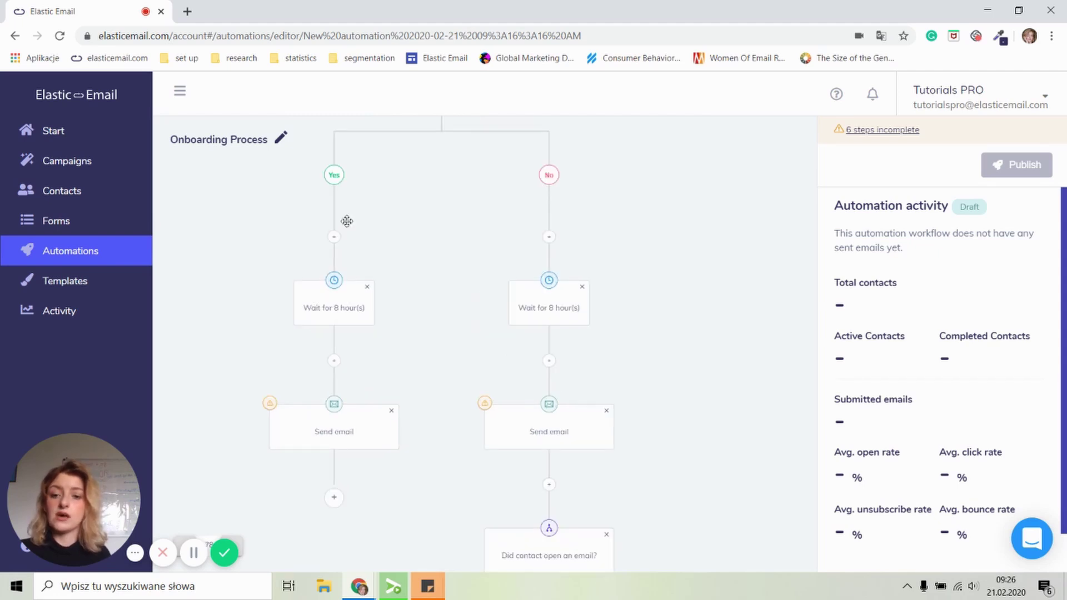
# Delete the Yes branch's 'Wait for 8 hour(s)' step together with its following email
pyautogui.click(367, 287)
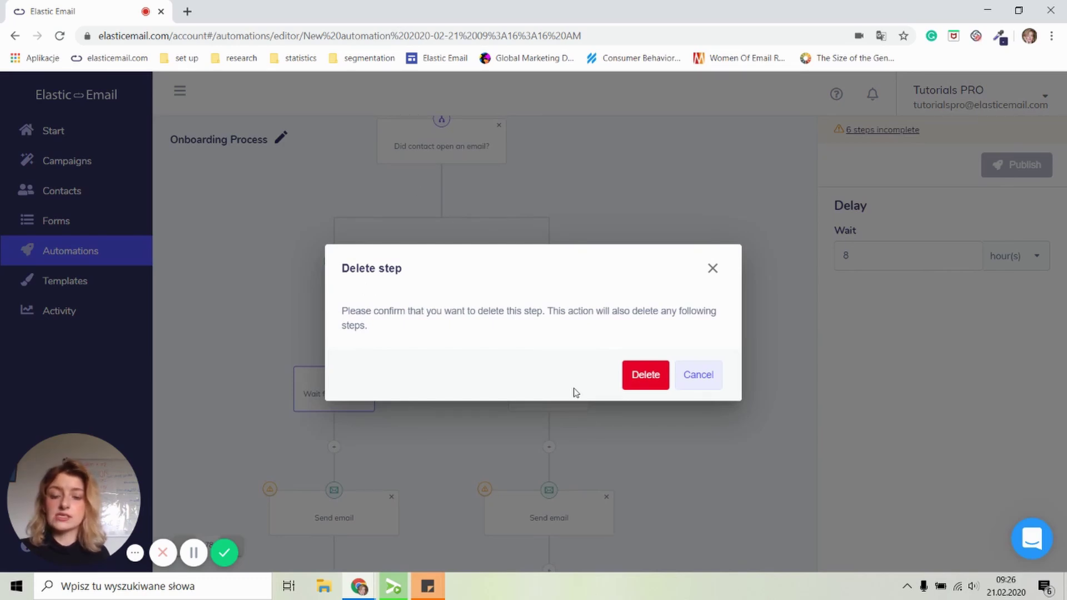
pyautogui.click(634, 375)
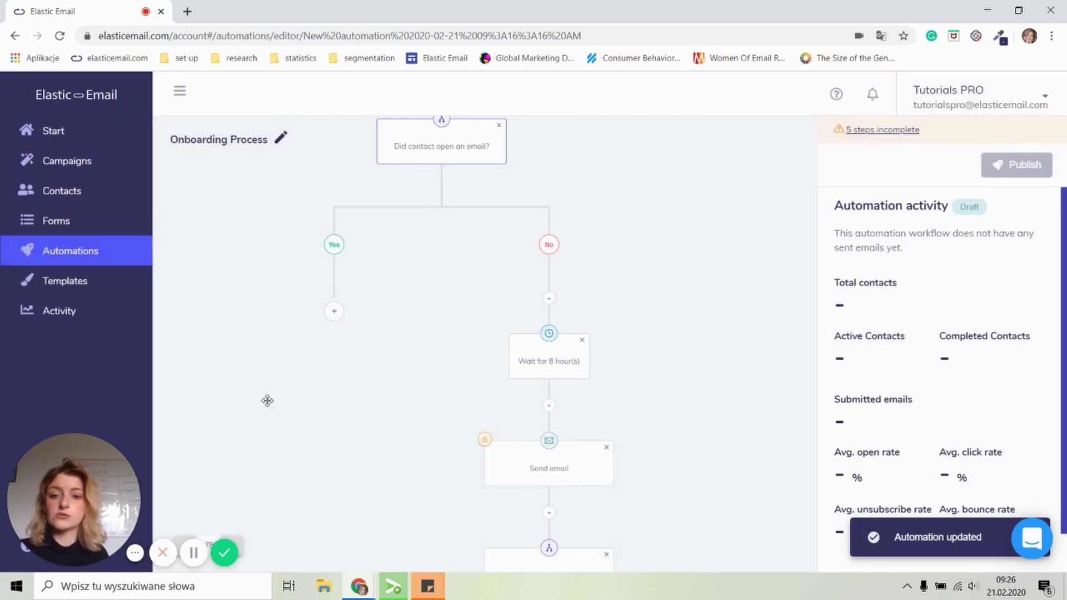